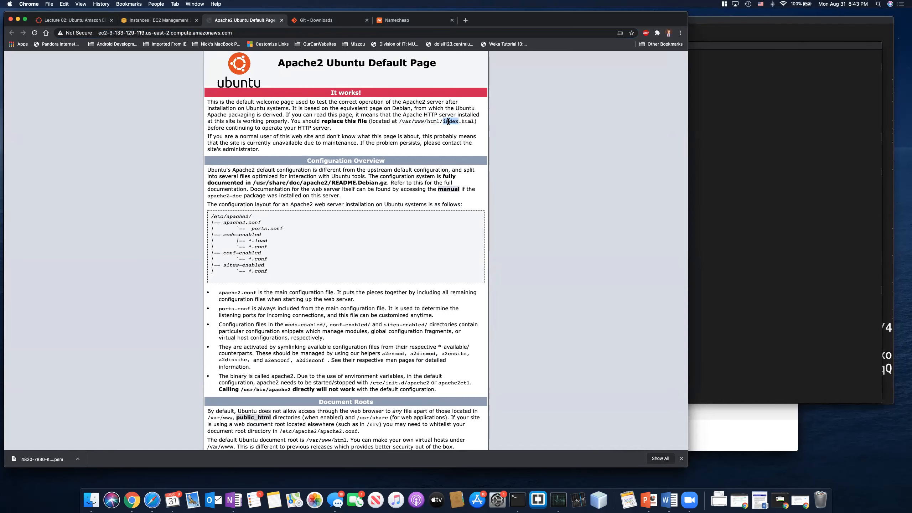
pyautogui.scroll(-1, 464, 121)
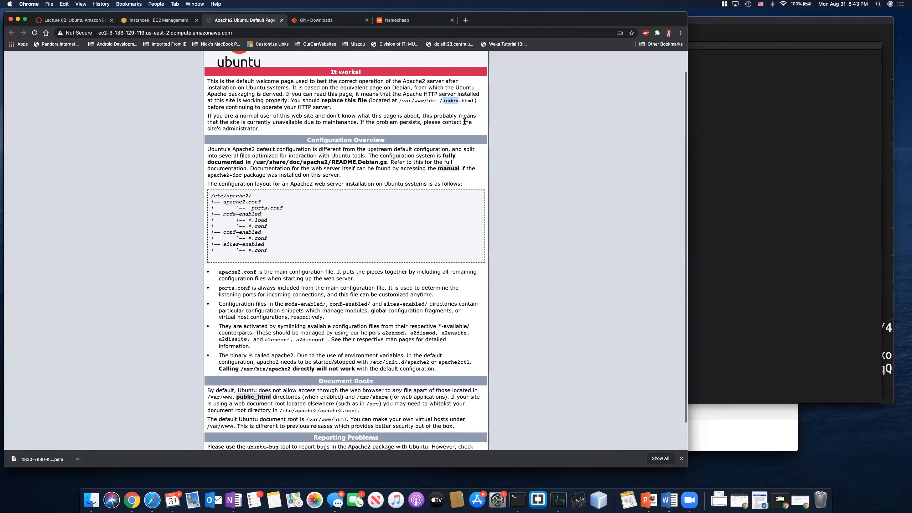
pyautogui.scroll(-1, 464, 121)
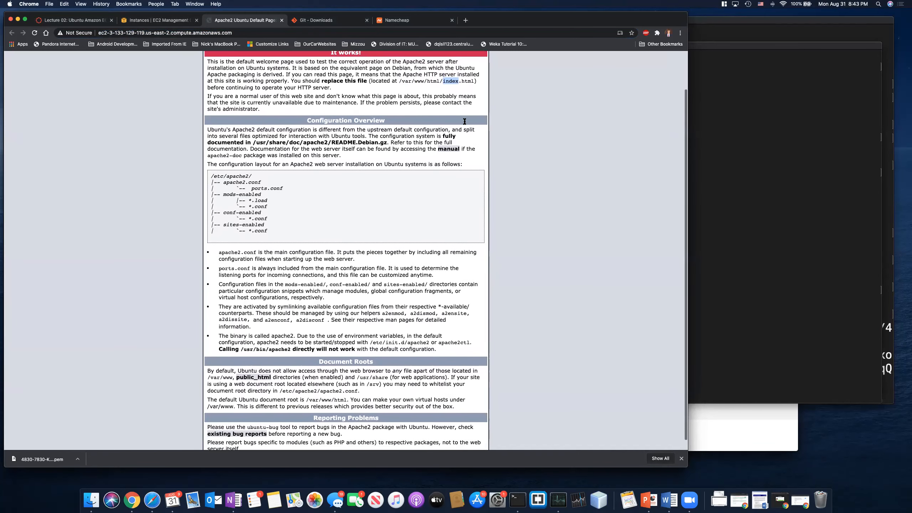
pyautogui.scroll(-1, 335, 135)
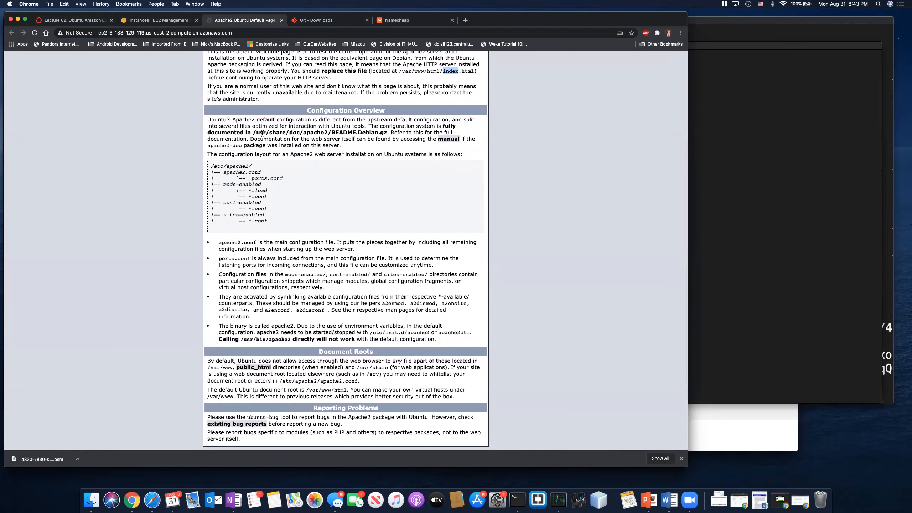
# Step: Highlight the Apache2 default page's key paths (README, *-enabled dirs, apache2.conf, /var/www), then show all windows
pyautogui.moveTo(258, 132); pyautogui.dragTo(356, 132)
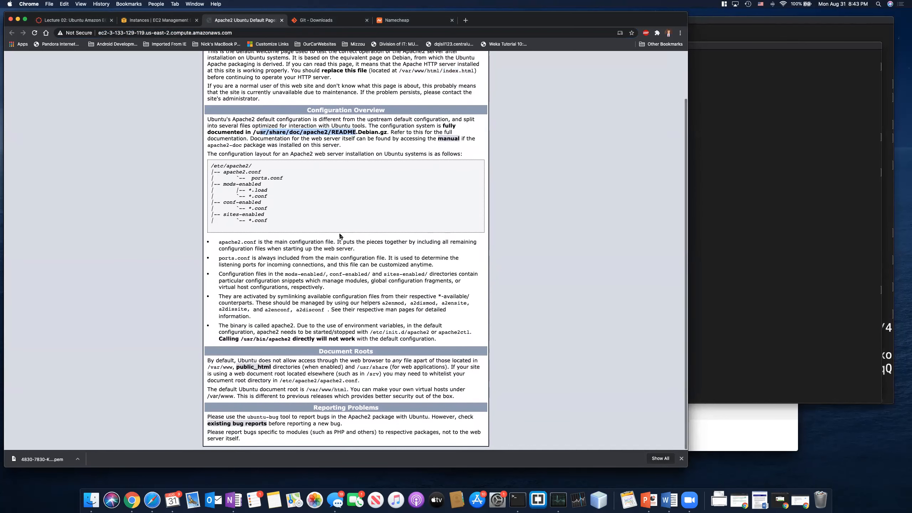
pyautogui.moveTo(286, 274); pyautogui.dragTo(453, 274)
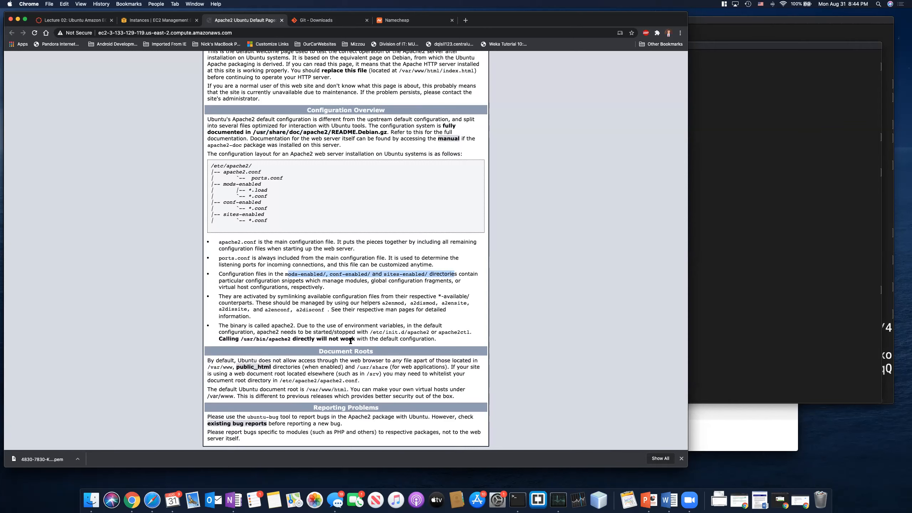
pyautogui.moveTo(360, 381); pyautogui.dragTo(272, 381)
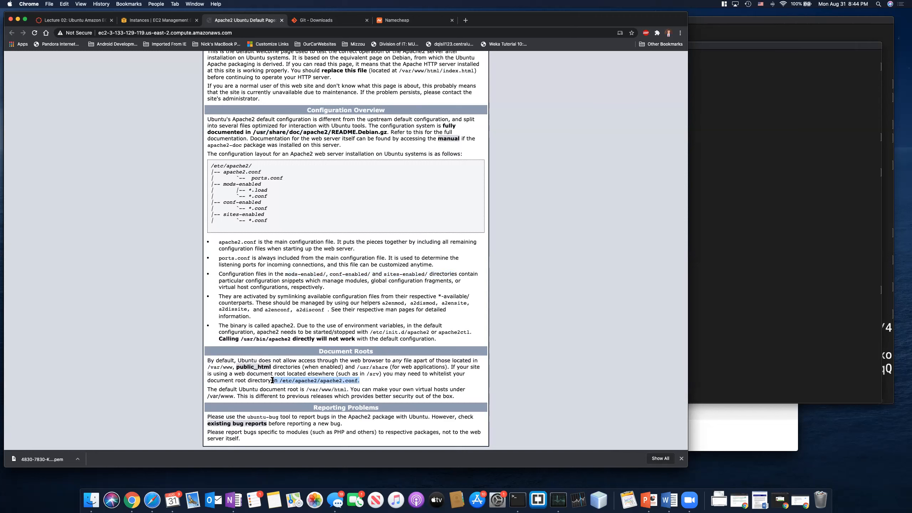
pyautogui.moveTo(209, 367); pyautogui.dragTo(309, 366)
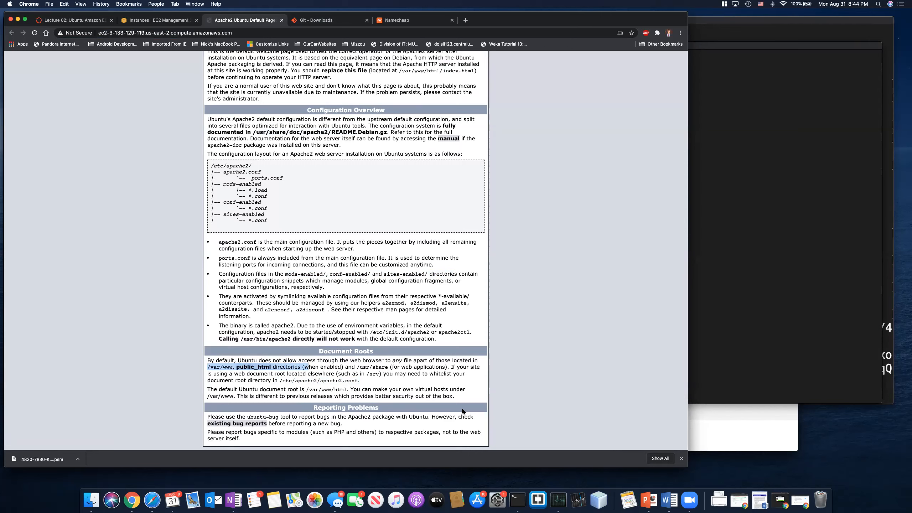
pyautogui.moveTo(358, 367); pyautogui.dragTo(439, 368)
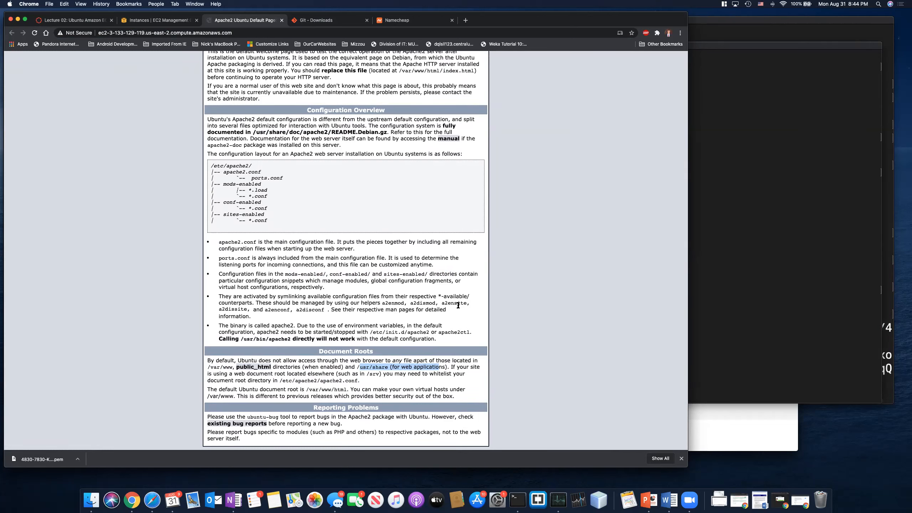
pyautogui.moveTo(218, 298); pyautogui.dragTo(443, 314)
pyautogui.scroll(3, 443, 314)
pyautogui.scroll(1, 441, 311)
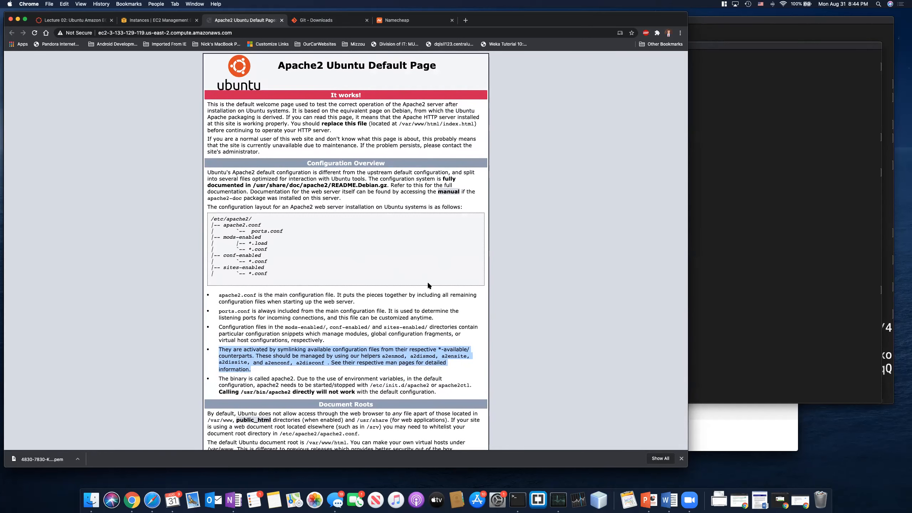
pyautogui.hotkey('ctrl', 'Up')
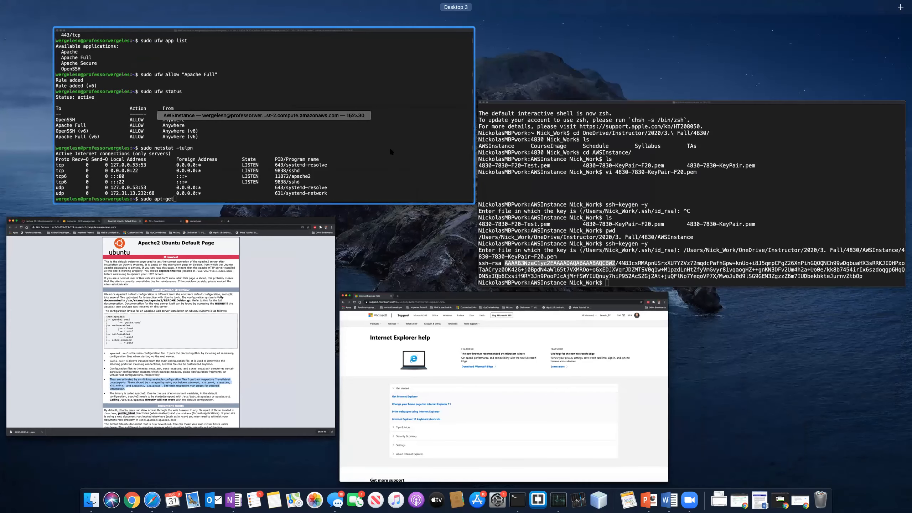
# Step: Run sudo apt-get install mysql-server in the AWSInstance terminal, listing 21 new packages (19.7 MB)
pyautogui.click(389, 147)
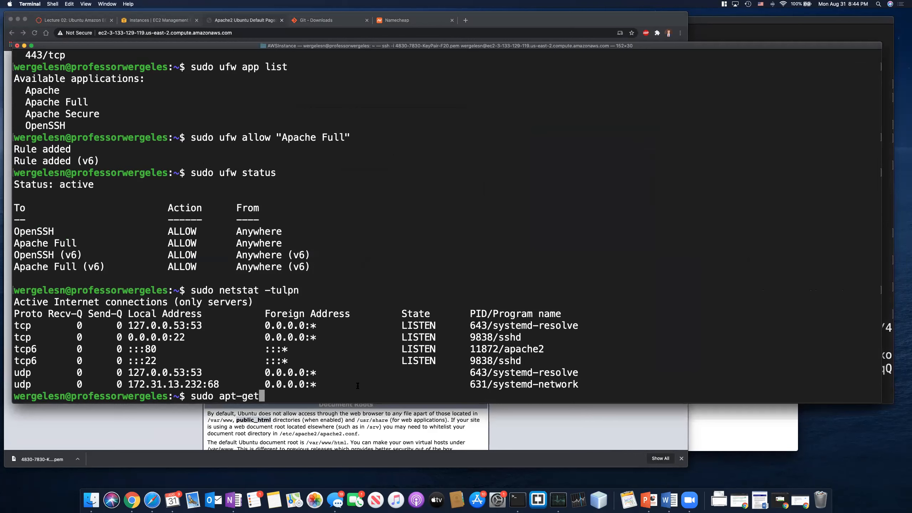
pyautogui.write(' install mysql')
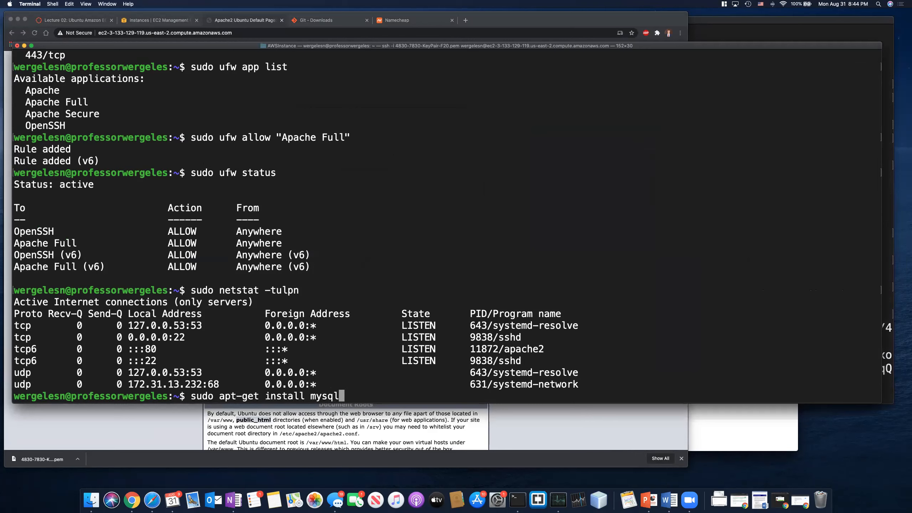
pyautogui.write('-server')
pyautogui.press('Return')
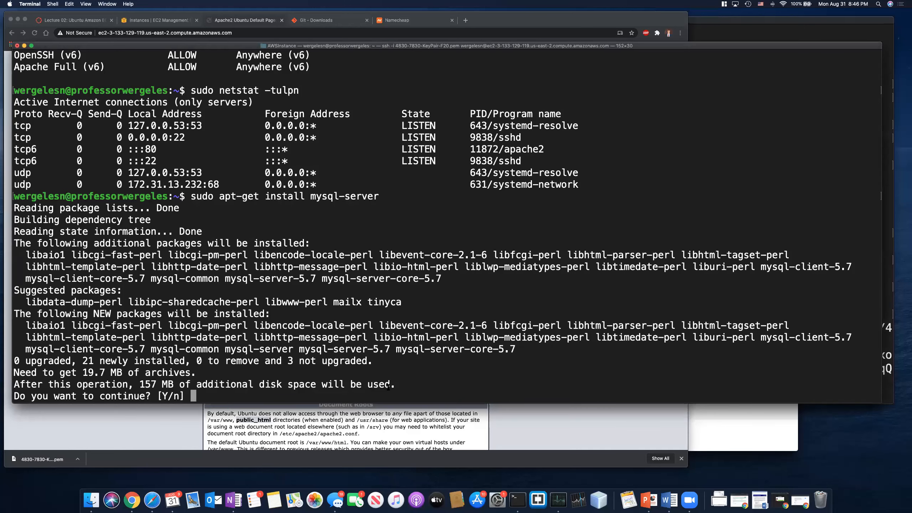
# Step: Confirm Y so apt-get installs MySQL server 5.7 and its dependencies
pyautogui.moveTo(191, 196); pyautogui.dragTo(386, 196)
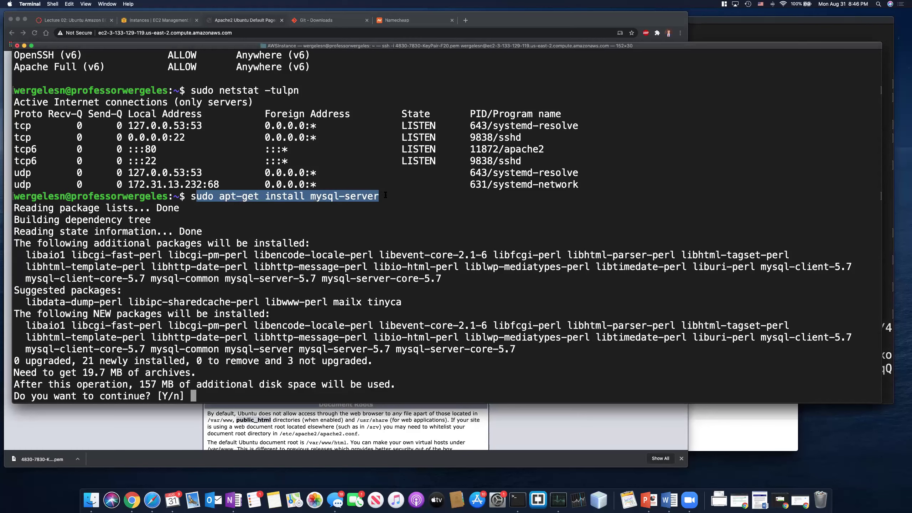
pyautogui.click(203, 394)
pyautogui.write('Y')
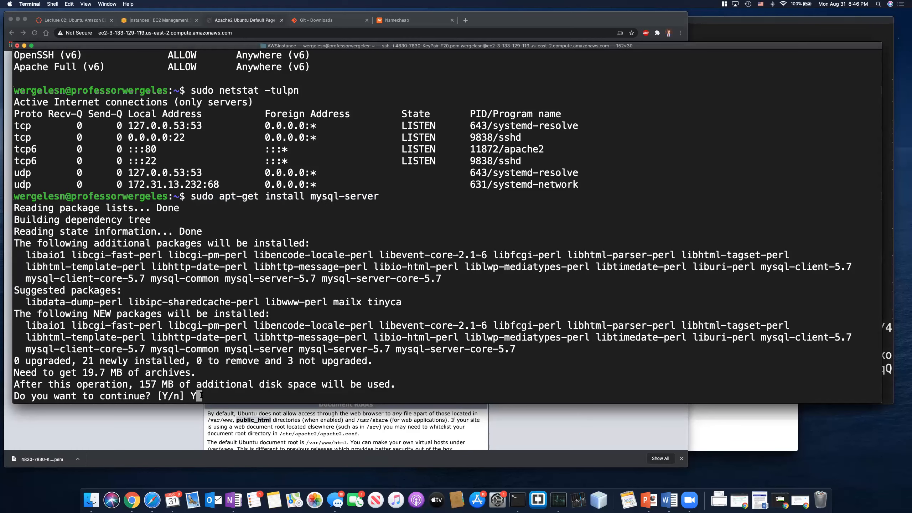
pyautogui.press('Return')
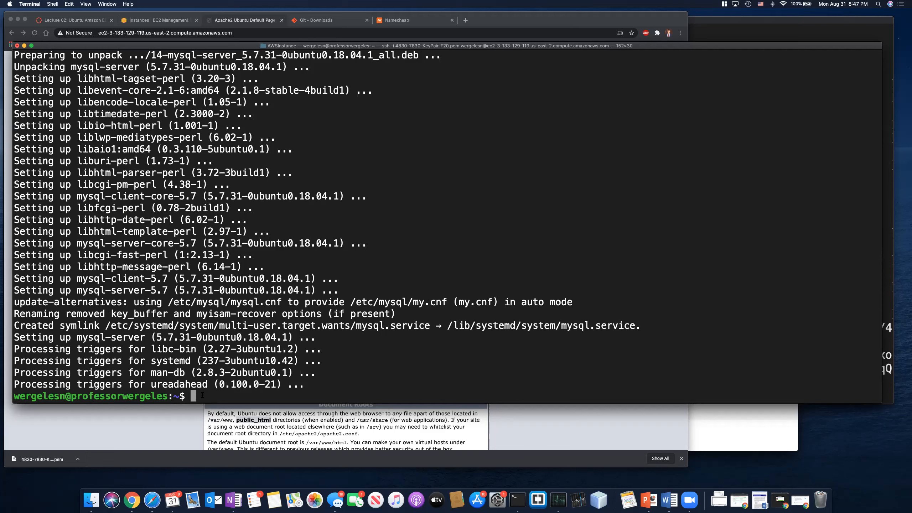
pyautogui.write('sudo mysql_secure_installation')
# Step: Run sudo mysql_secure_installation and review the MySQL server deployment message
pyautogui.press('Return')
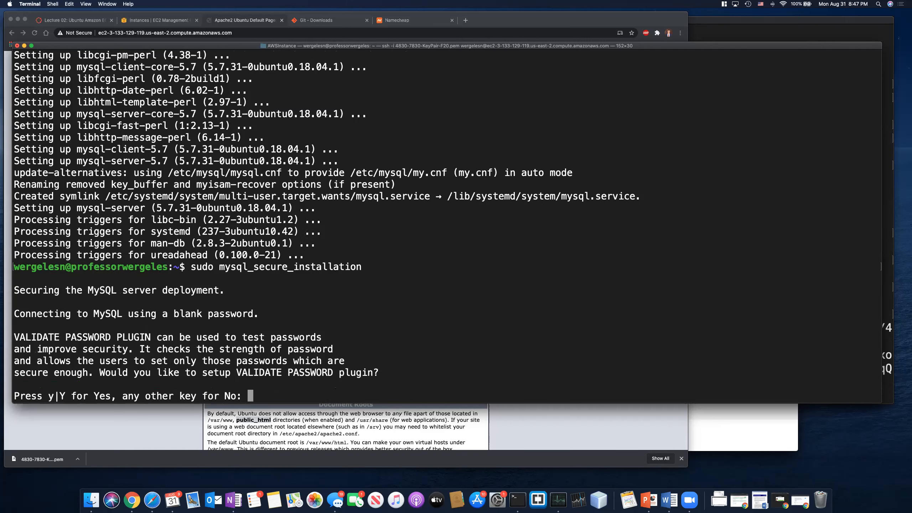
pyautogui.moveTo(85, 290); pyautogui.dragTo(240, 291)
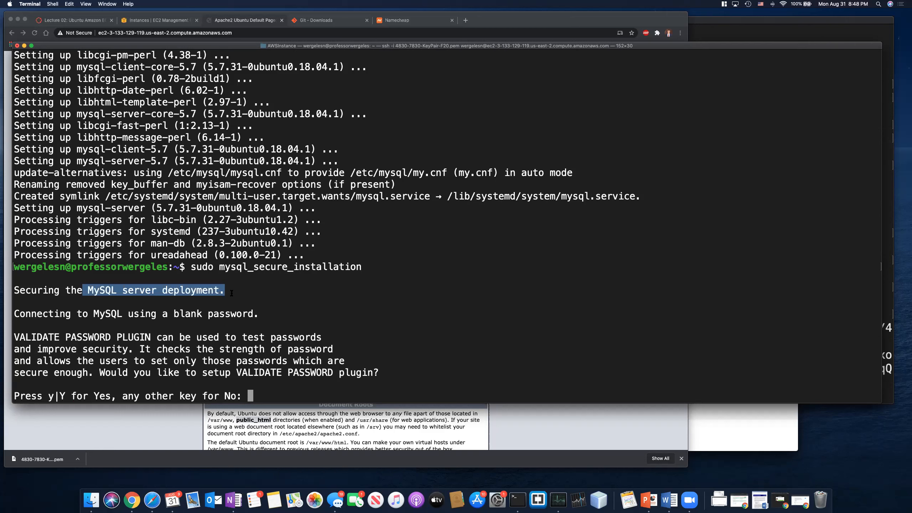
pyautogui.click(48, 319)
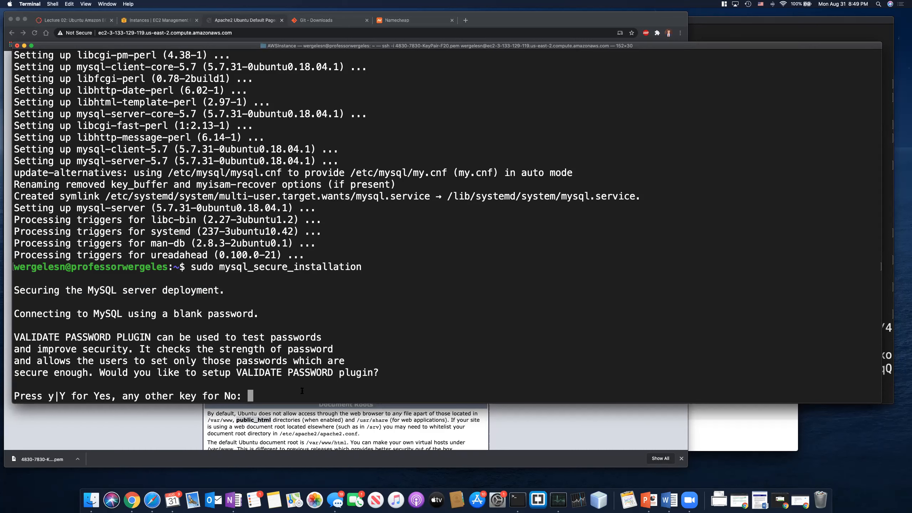
pyautogui.write('y')
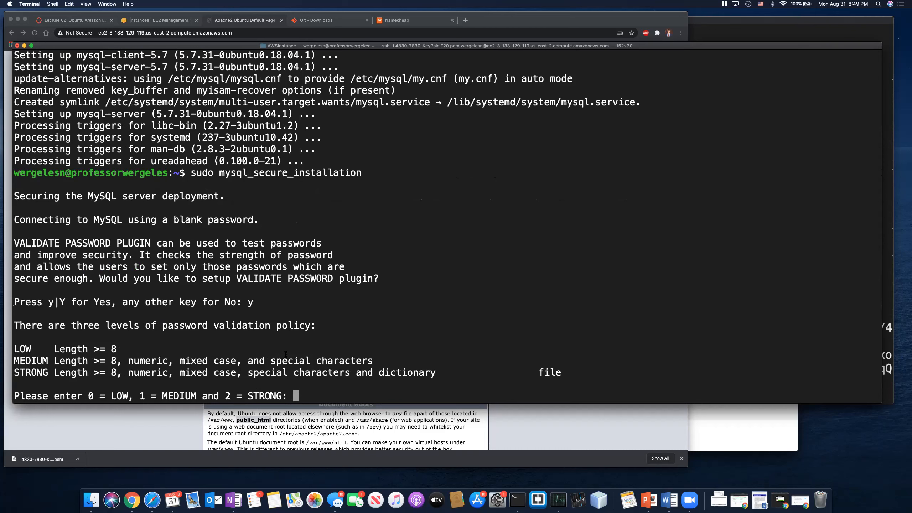
# Step: Choose password validation 0 (LOW) and enter the root password twice
pyautogui.moveTo(190, 173); pyautogui.dragTo(364, 174)
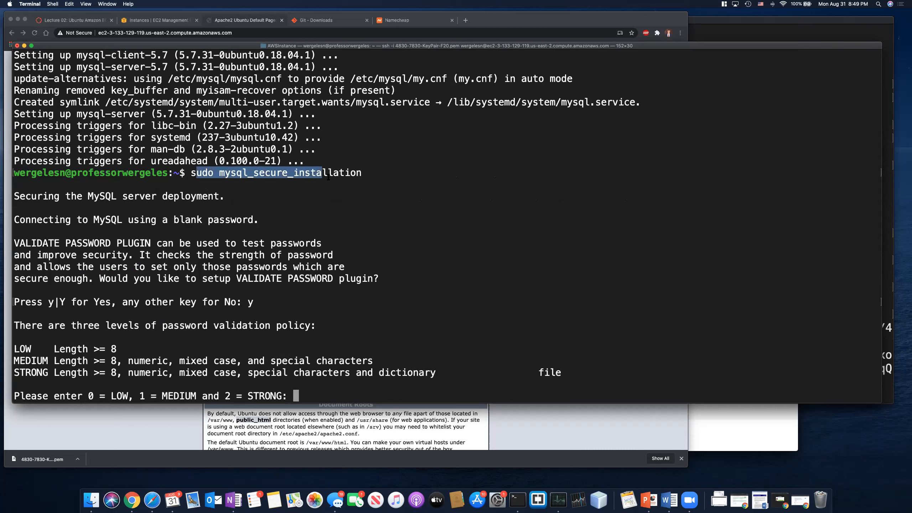
pyautogui.click(365, 175)
pyautogui.write('0')
pyautogui.press('Return')
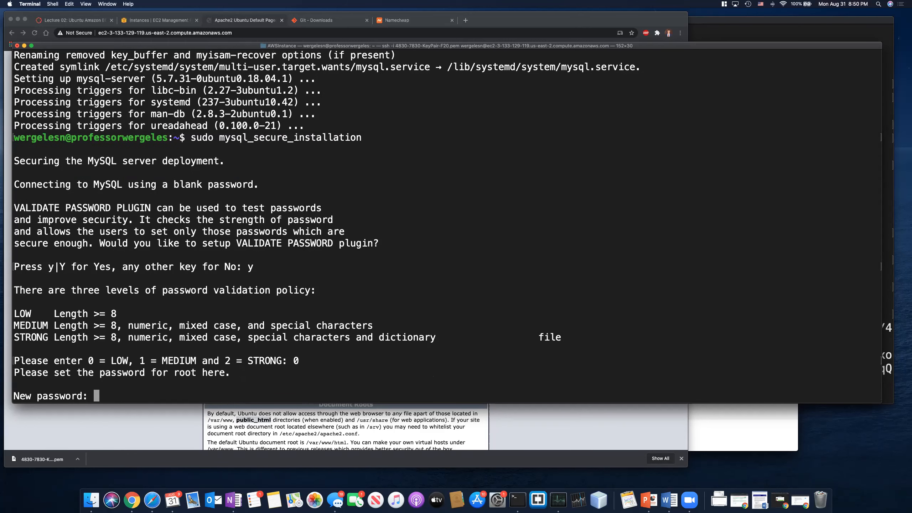
pyautogui.press('Return')
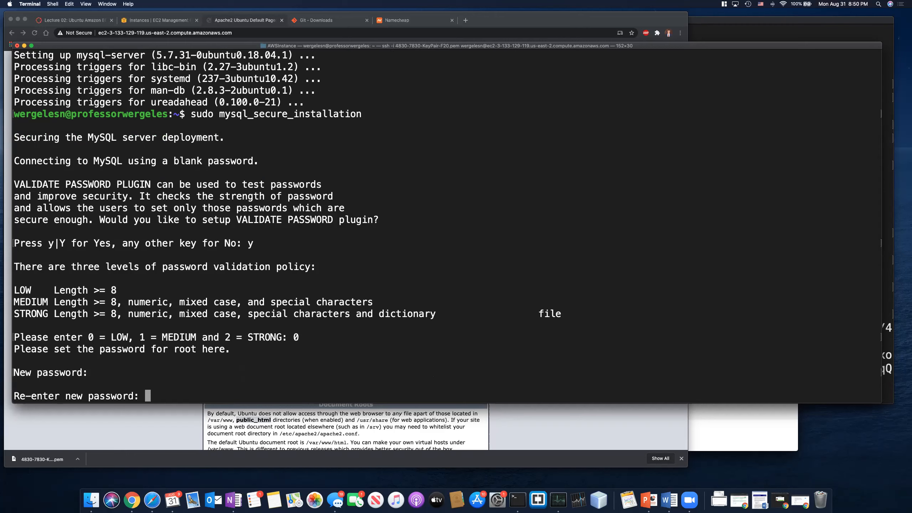
pyautogui.press('Return')
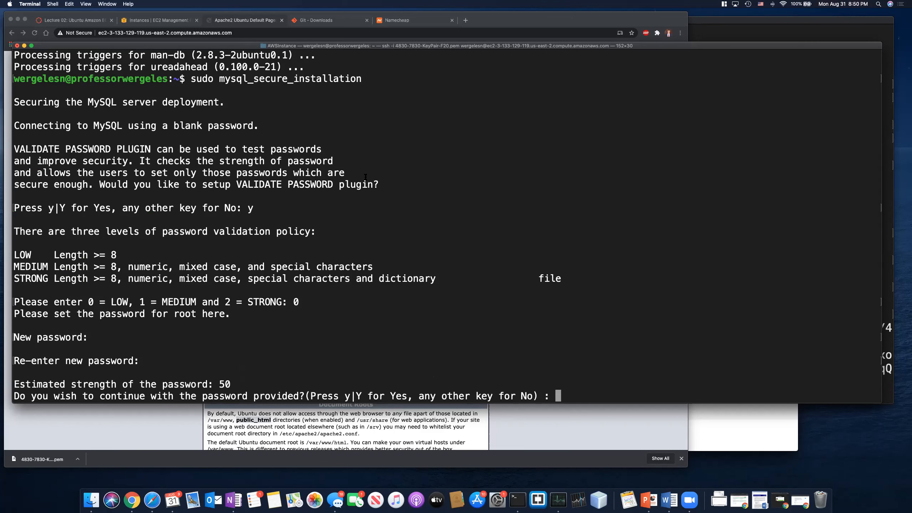
pyautogui.write('y')
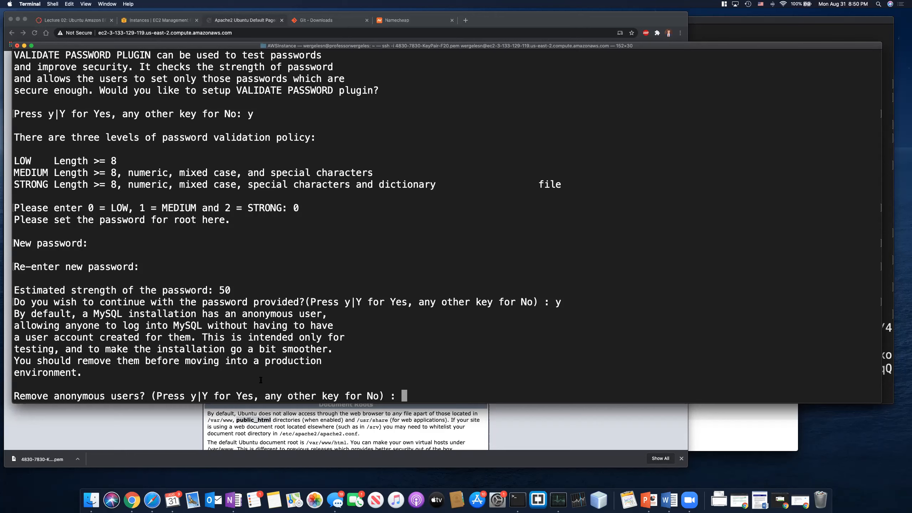
# Step: Answer y to remove anonymous users and y to disallow remote root login
pyautogui.moveTo(53, 360); pyautogui.dragTo(146, 371)
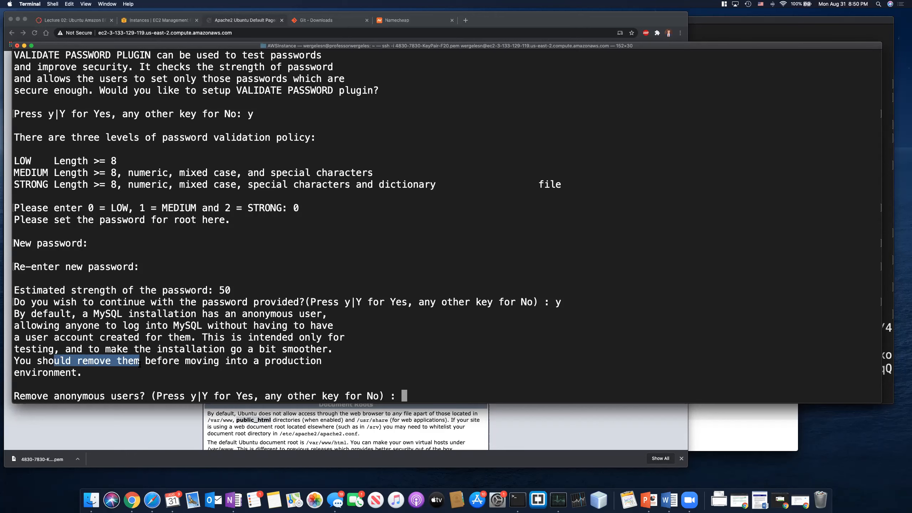
pyautogui.click(302, 361)
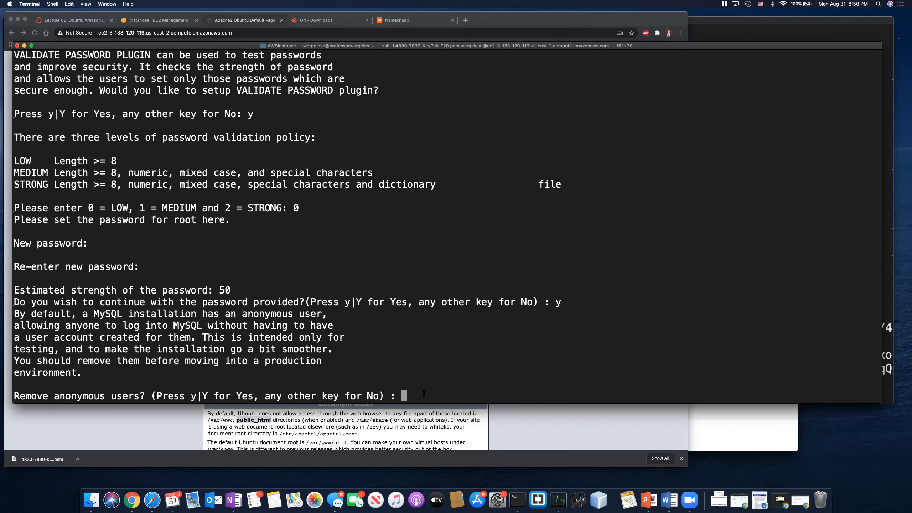
pyautogui.write('y')
pyautogui.press('Return')
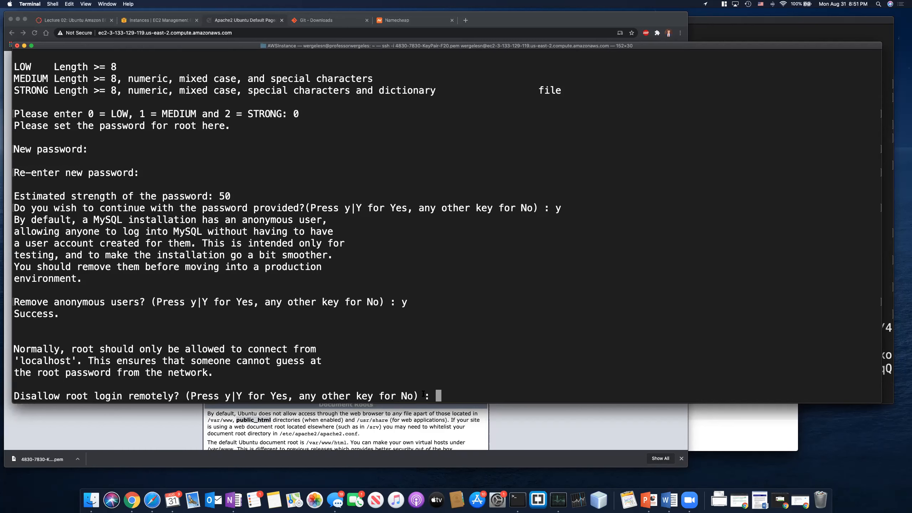
pyautogui.write('y')
pyautogui.press('Return')
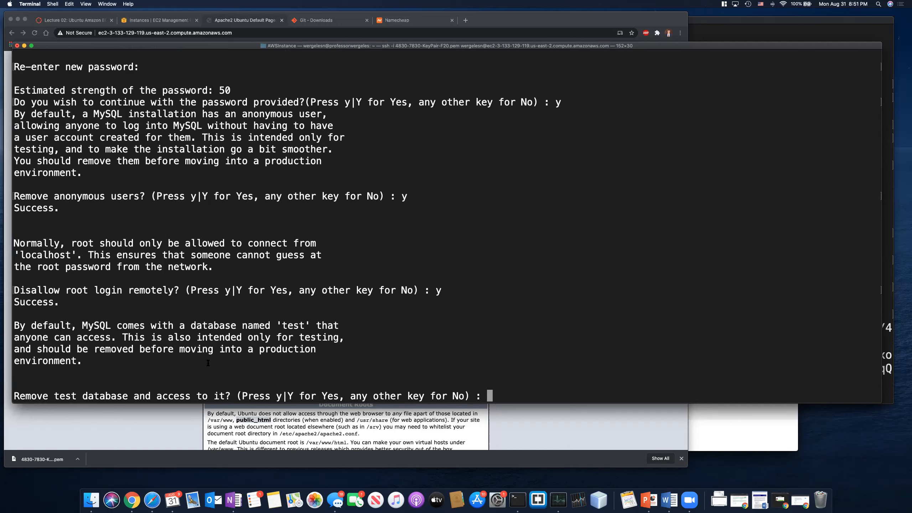
# Step: Keep the test database (No) and answer y to reload the privilege tables
pyautogui.moveTo(104, 325); pyautogui.dragTo(350, 327)
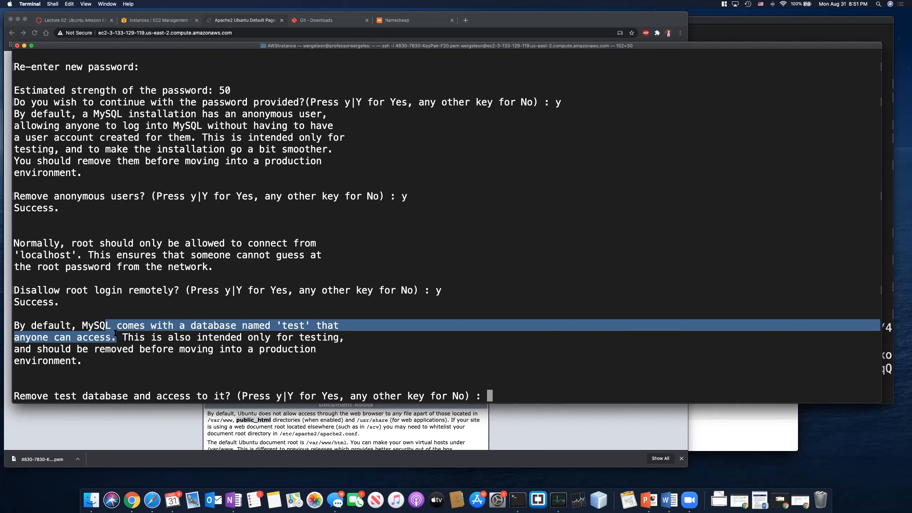
pyautogui.moveTo(350, 327)
pyautogui.mouseDown()
pyautogui.moveTo(120, 338)
pyautogui.moveTo(344, 347)
pyautogui.mouseUp()
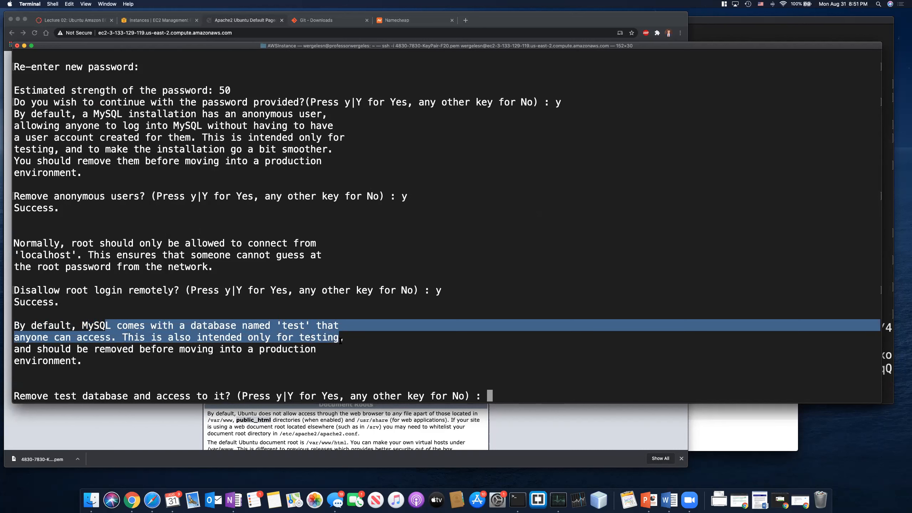
pyautogui.moveTo(345, 347); pyautogui.dragTo(284, 360)
pyautogui.click(284, 361)
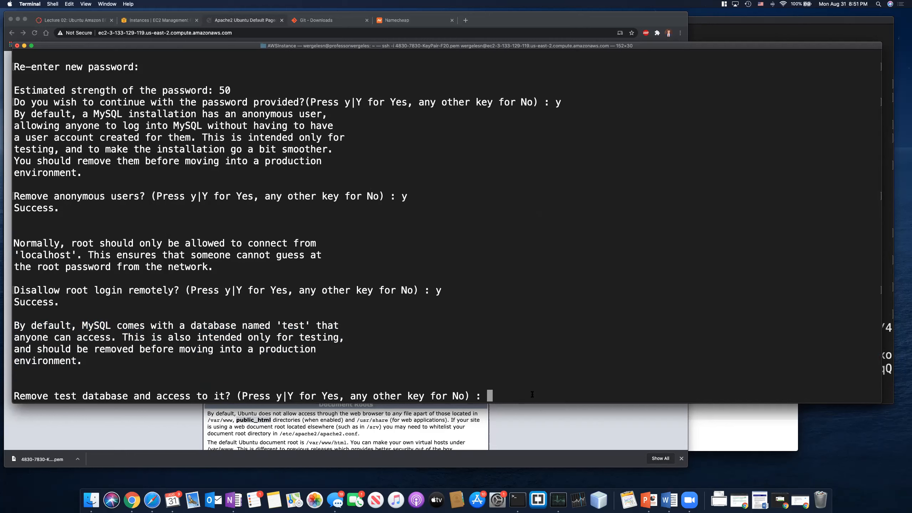
pyautogui.write('No')
pyautogui.press('Return')
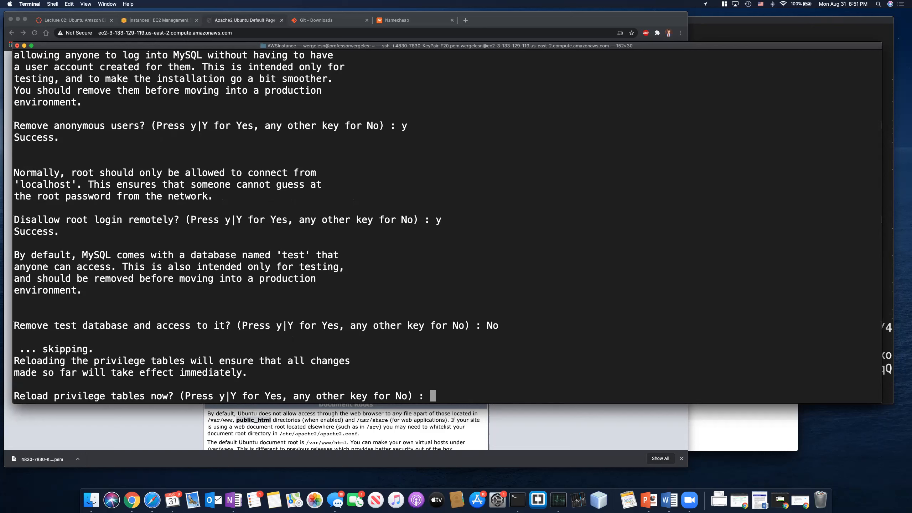
pyautogui.write('y')
pyautogui.press('Return')
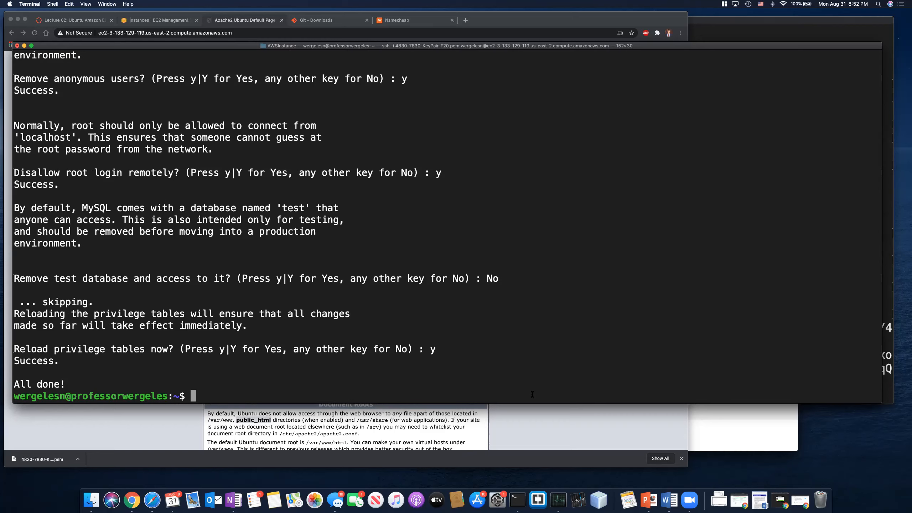
pyautogui.write('sudo apit')
# Step: Run sudo apt-get install php libapache2-mod php-mcrypt php-mysql, which fails on libapache2-mod and php-mcrypt
pyautogui.press('BackSpace')
pyautogui.press('BackSpace')
pyautogui.write('t-get')
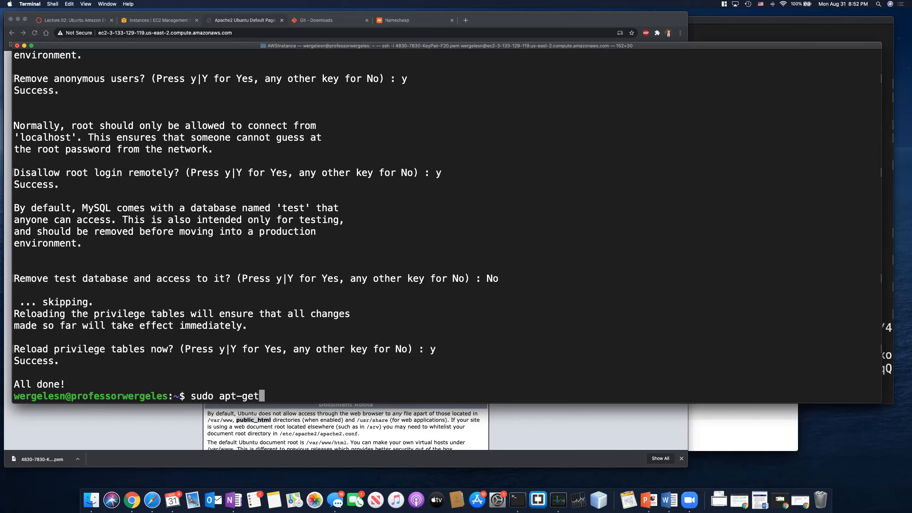
pyautogui.write(' install php')
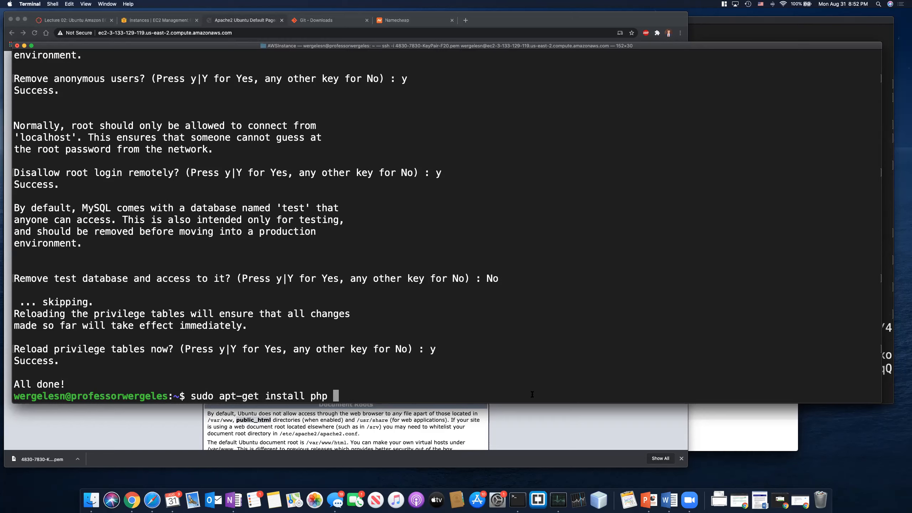
pyautogui.write(' lib')
pyautogui.write('apache')
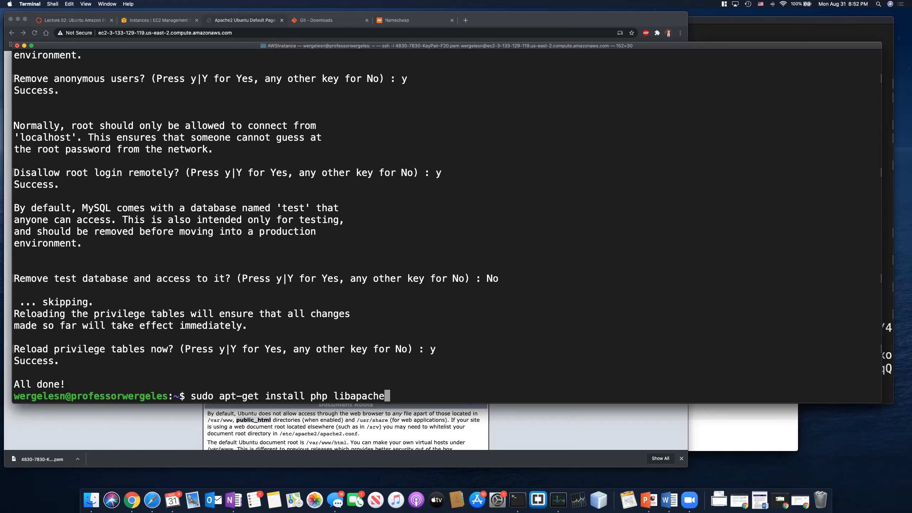
pyautogui.write('2-mod')
pyautogui.write(' php-mcrypt ')
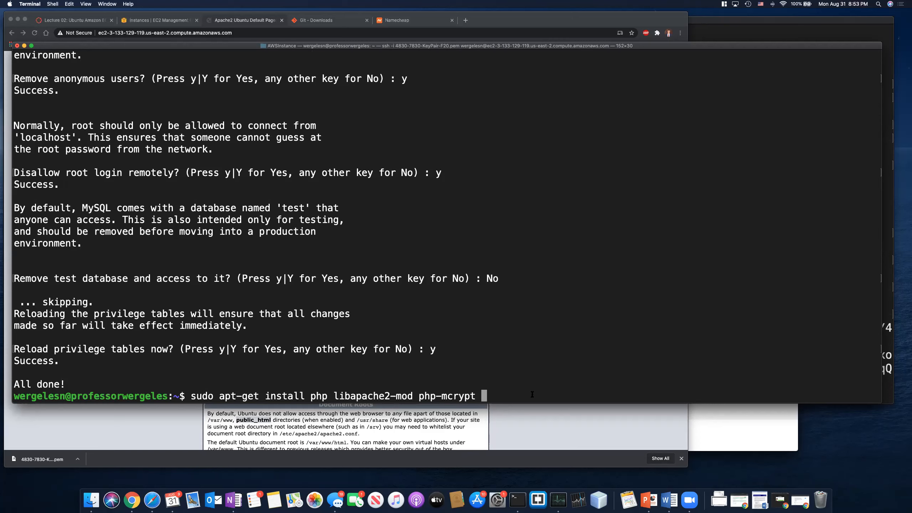
pyautogui.write('php-mysql')
pyautogui.doubleClick(324, 394)
pyautogui.moveTo(332, 394); pyautogui.dragTo(412, 393)
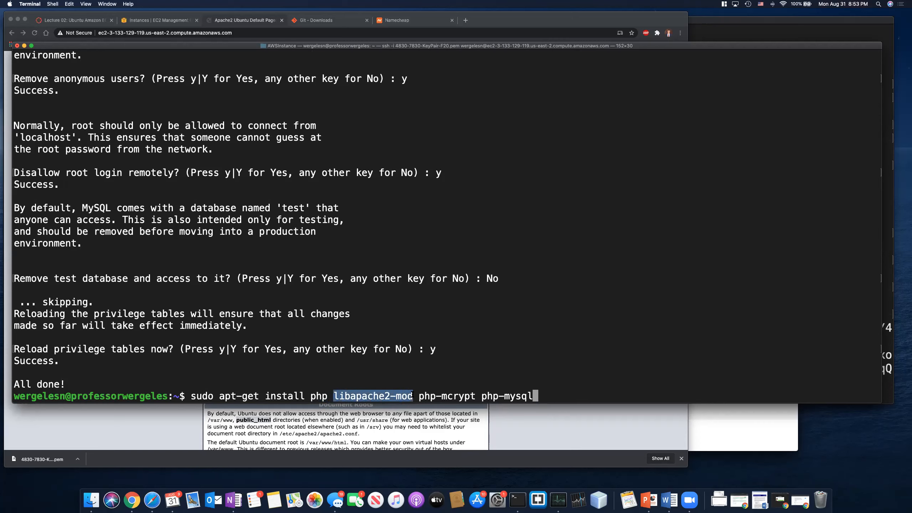
pyautogui.moveTo(419, 395); pyautogui.dragTo(536, 396)
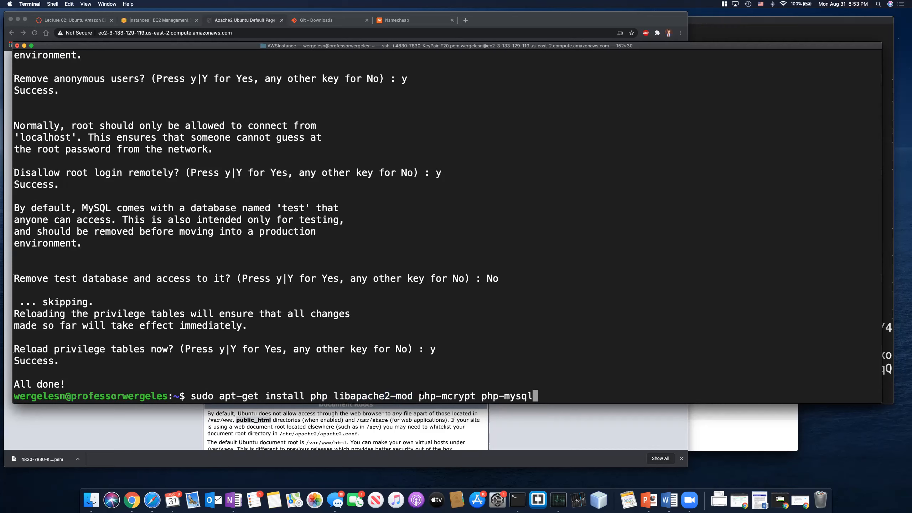
pyautogui.click(553, 396)
pyautogui.press('Return')
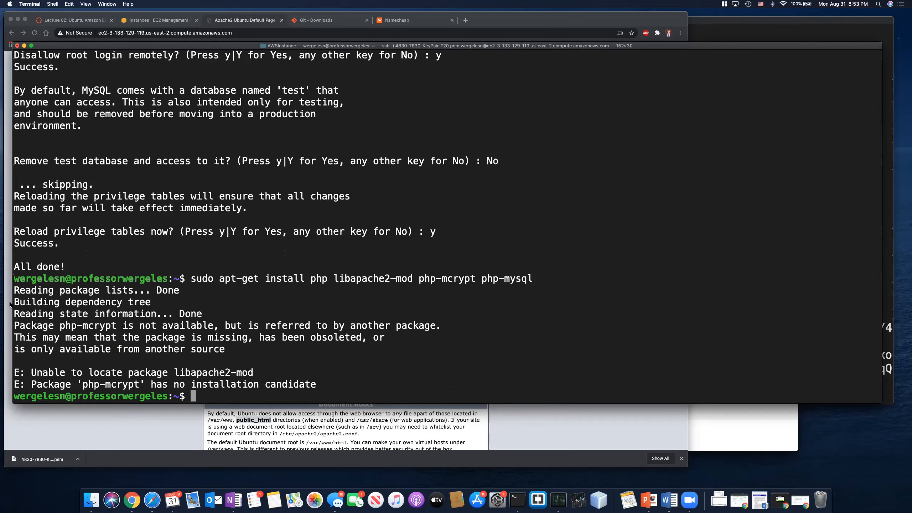
pyautogui.press('super+Tab')
pyautogui.hotkey('ctrl', 'Up')
pyautogui.click(92, 185)
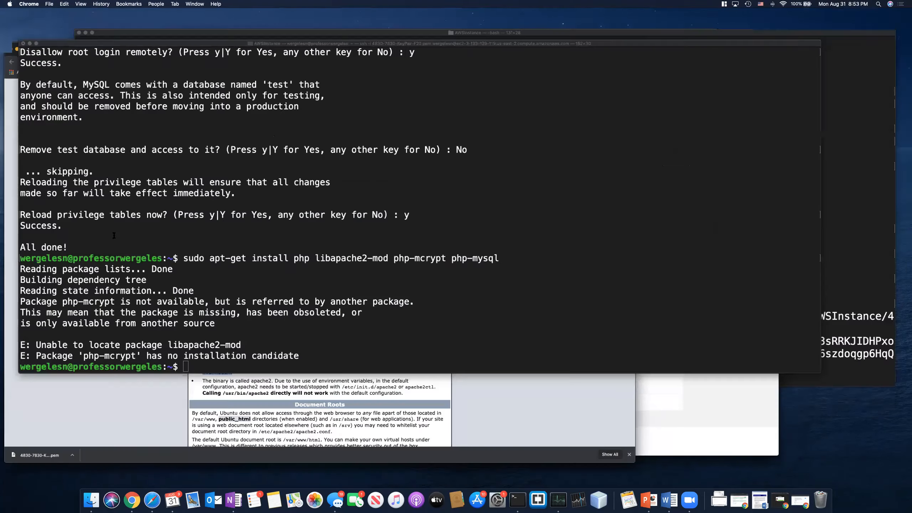
pyautogui.tripleClick(51, 302)
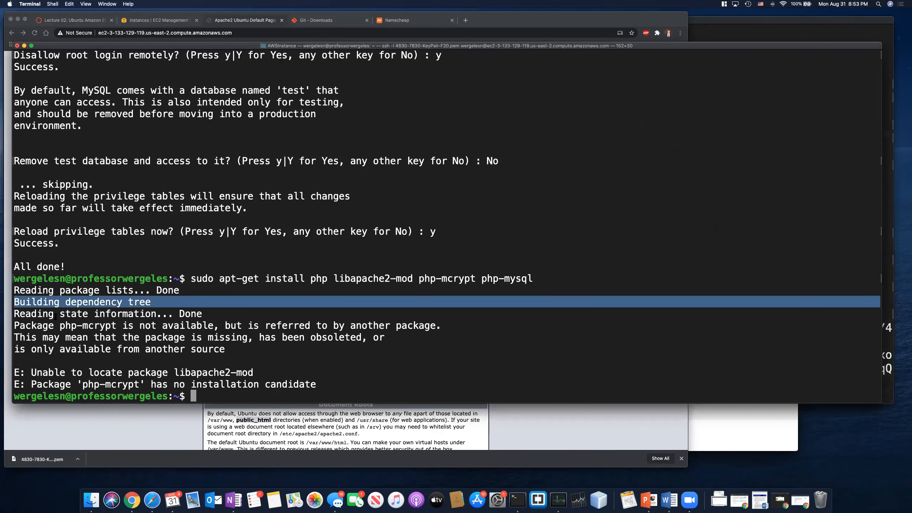
pyautogui.click(53, 303)
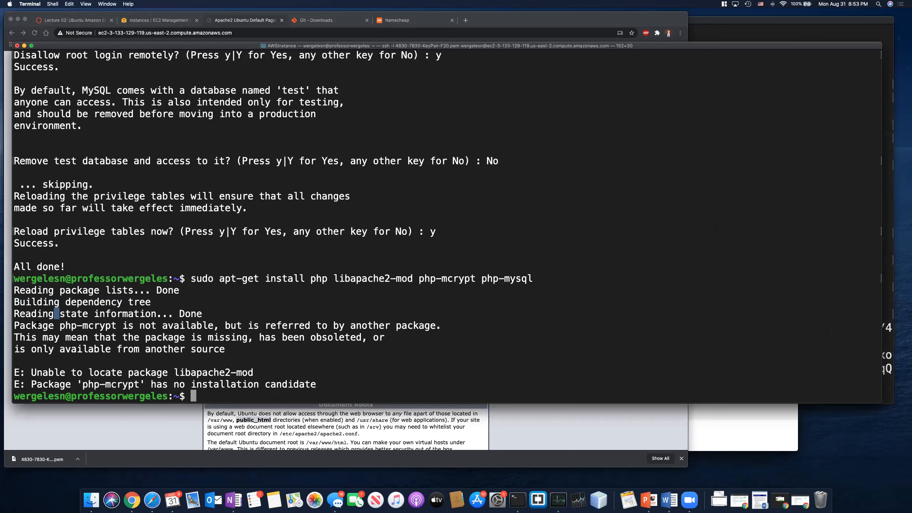
pyautogui.moveTo(32, 325); pyautogui.dragTo(459, 328)
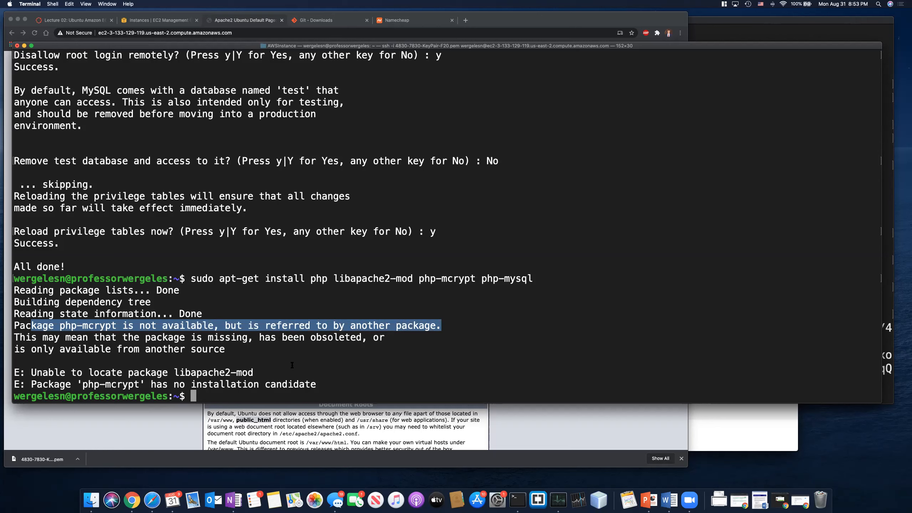
pyautogui.tripleClick(183, 373)
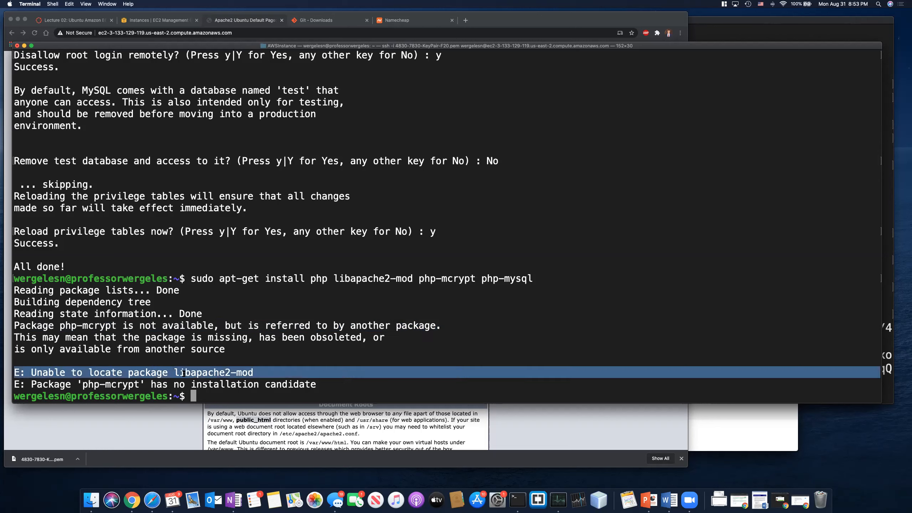
pyautogui.click(188, 384)
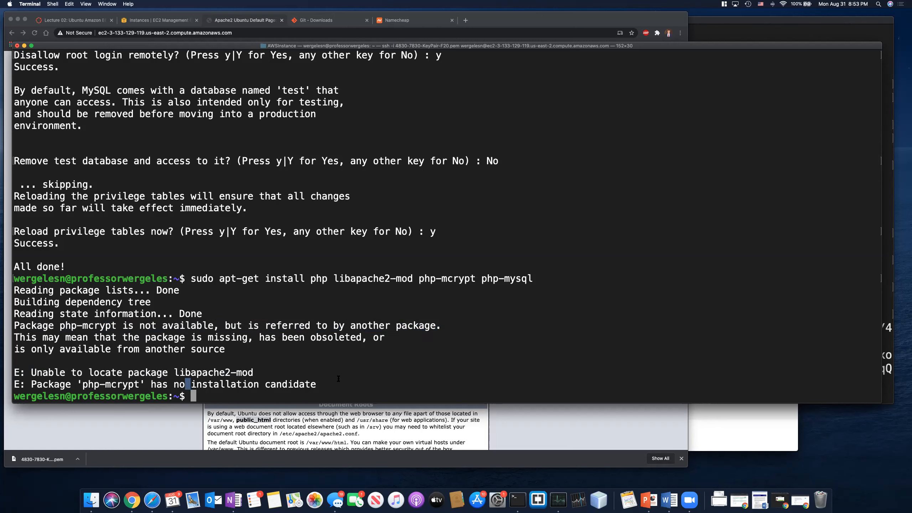
pyautogui.hotkey('ctrl', 'Up')
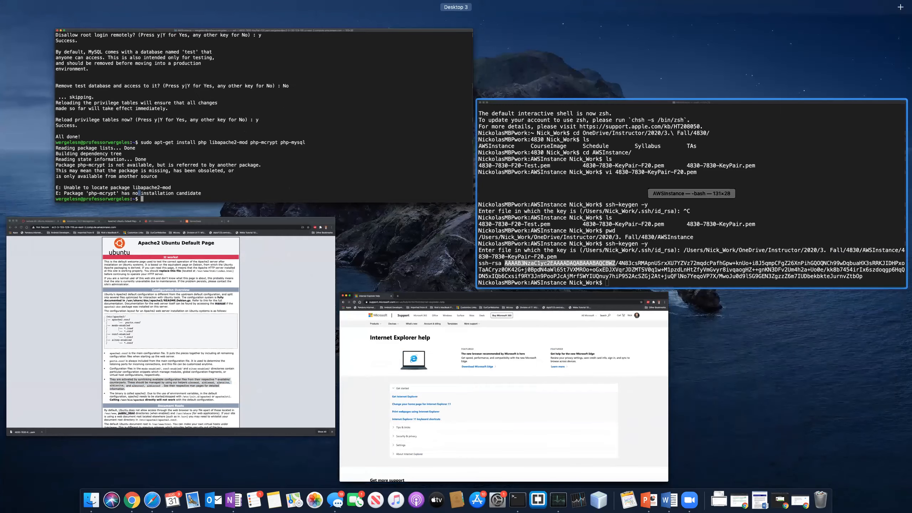
# Step: Review the DigitalOcean LAMP tutorial's Step 1–2 commands and stop at Step 3: Install PHP
pyautogui.hotkey('ctrl', 'Up')
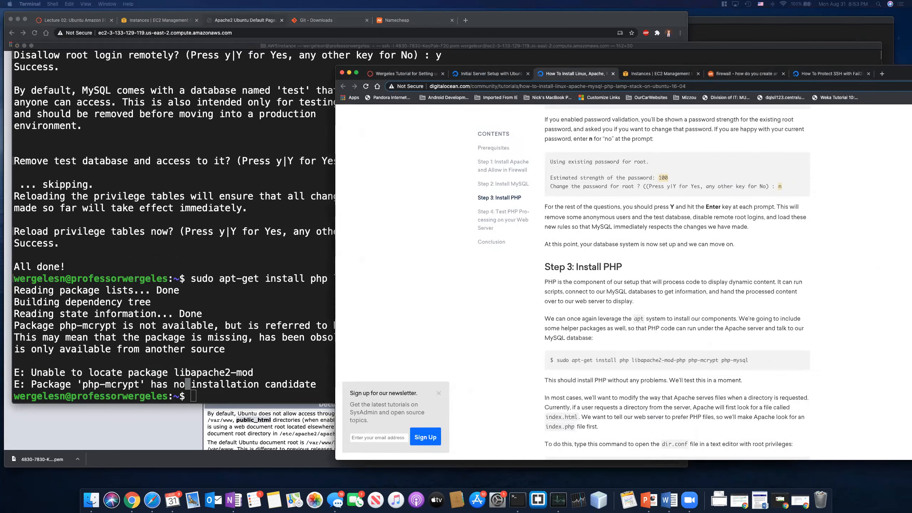
pyautogui.scroll(10, 570, 248)
pyautogui.scroll(5, 570, 248)
pyautogui.scroll(5, 570, 248)
pyautogui.scroll(5, 569, 247)
pyautogui.scroll(1, 570, 249)
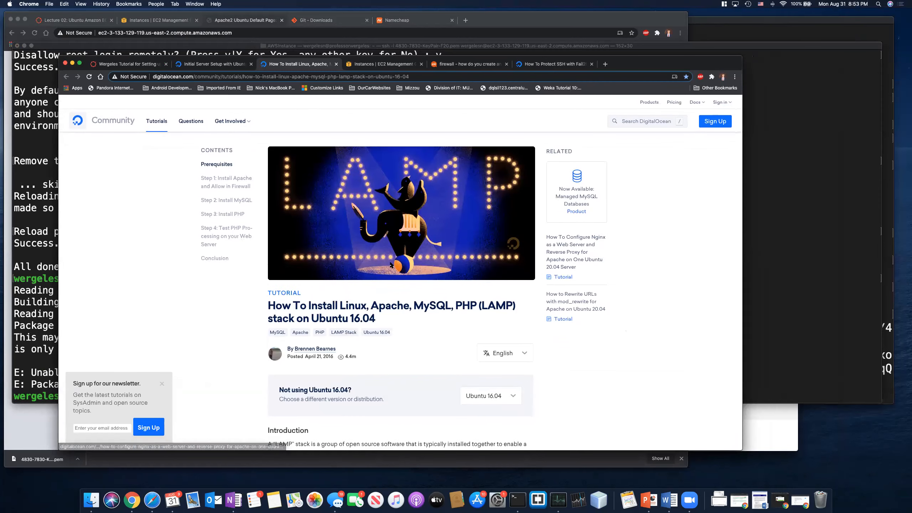
pyautogui.scroll(-5, 389, 265)
pyautogui.scroll(-3, 390, 266)
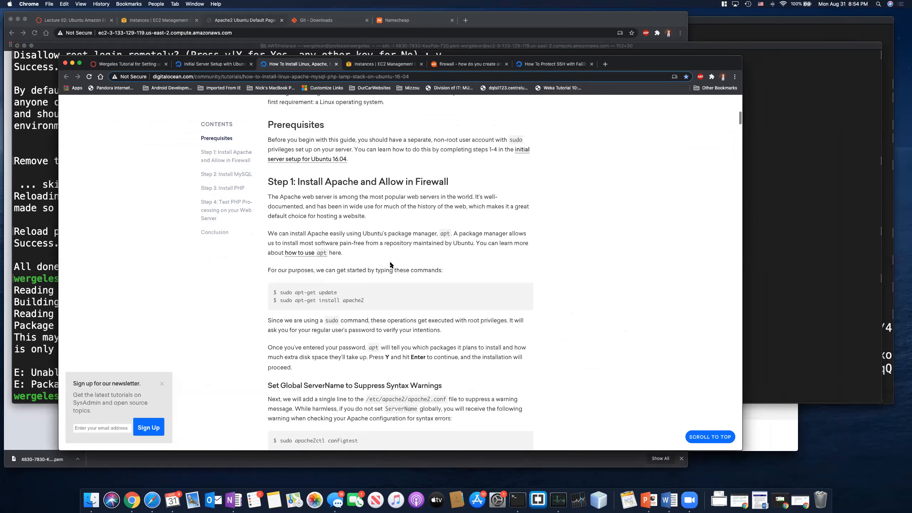
pyautogui.scroll(-2, 389, 260)
pyautogui.tripleClick(344, 244)
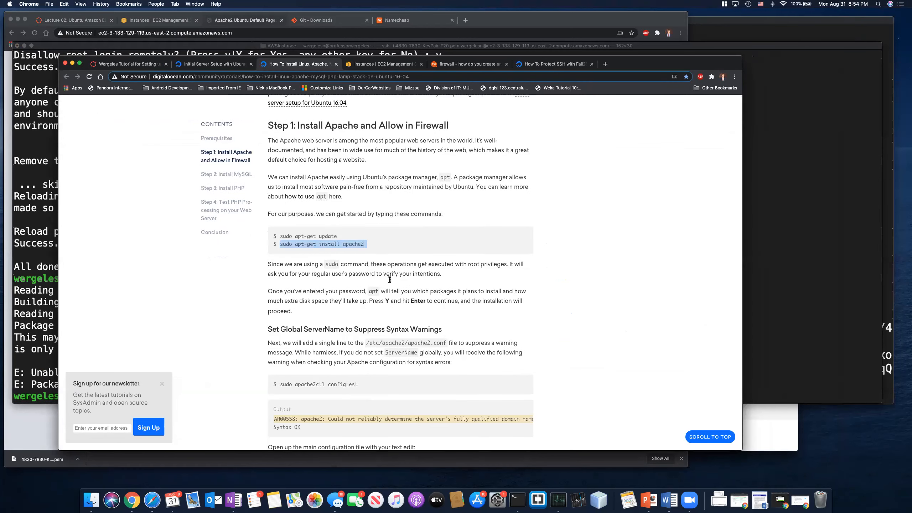
pyautogui.scroll(-5, 392, 282)
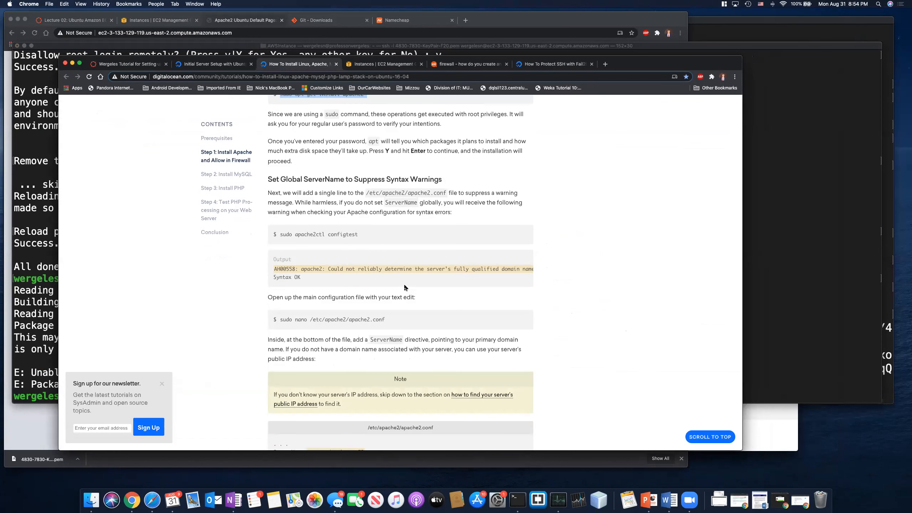
pyautogui.scroll(-1, 404, 288)
pyautogui.tripleClick(325, 223)
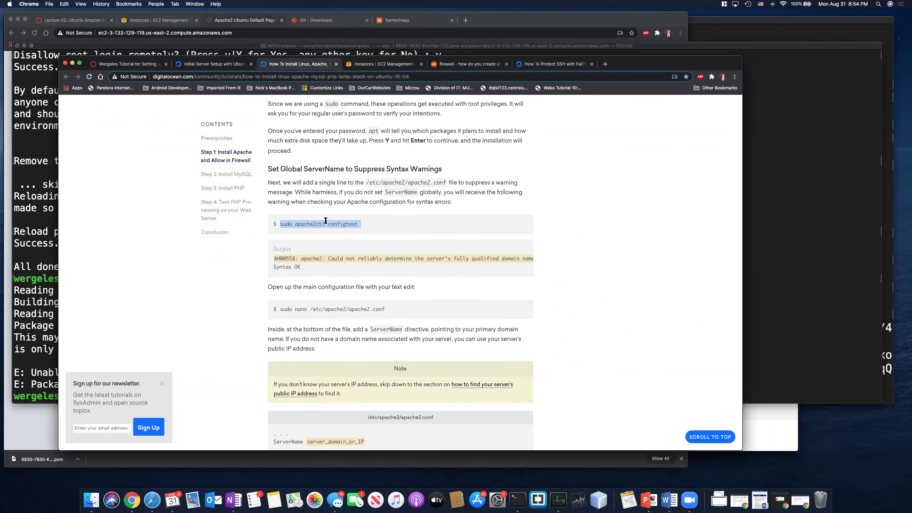
pyautogui.scroll(-3, 334, 228)
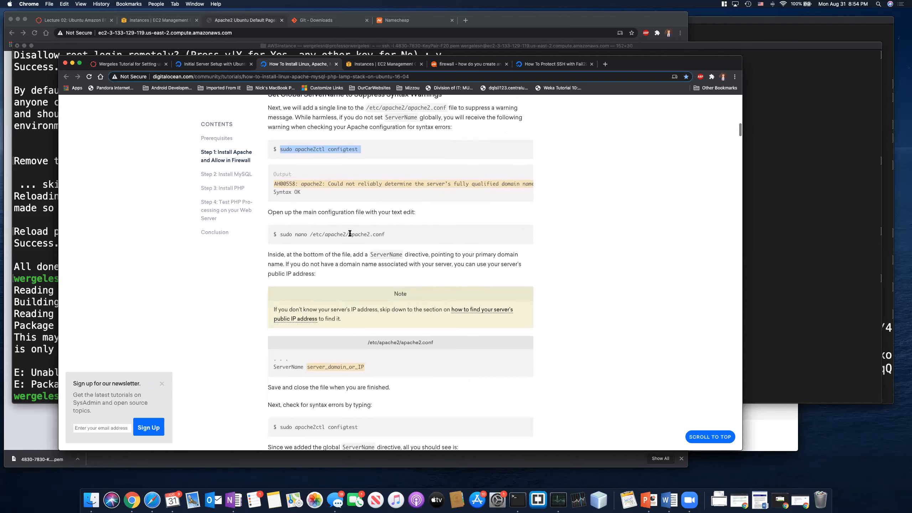
pyautogui.tripleClick(349, 234)
pyautogui.scroll(-5, 433, 247)
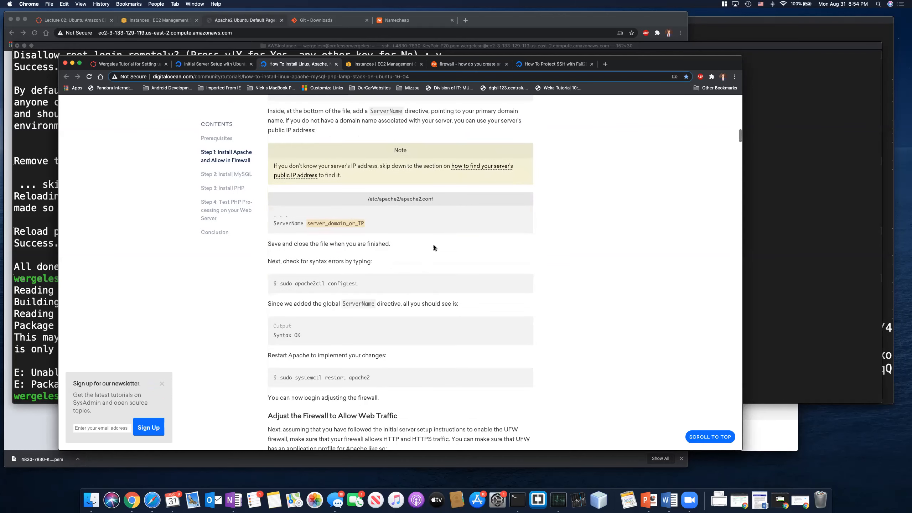
pyautogui.scroll(-2, 433, 247)
pyautogui.scroll(-2, 433, 247)
pyautogui.scroll(-2, 433, 248)
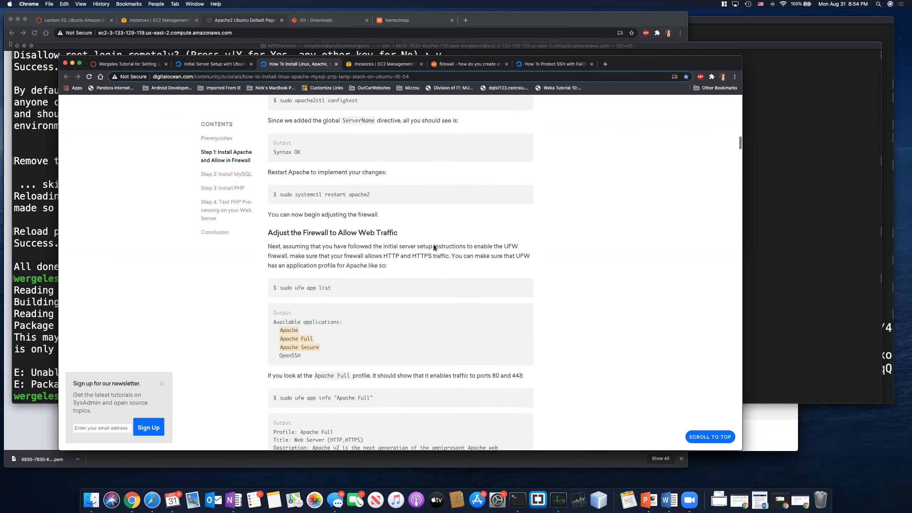
pyautogui.tripleClick(312, 272)
pyautogui.scroll(-3, 372, 279)
pyautogui.scroll(-2, 373, 283)
pyautogui.scroll(-1, 372, 282)
pyautogui.scroll(-2, 372, 282)
pyautogui.scroll(-1, 373, 282)
pyautogui.scroll(-2, 373, 282)
pyautogui.scroll(-5, 372, 282)
pyautogui.scroll(-5, 372, 282)
pyautogui.scroll(-5, 372, 283)
pyautogui.scroll(-2, 372, 282)
pyautogui.scroll(-2, 372, 282)
pyautogui.scroll(-2, 372, 281)
pyautogui.scroll(-3, 372, 281)
pyautogui.tripleClick(358, 295)
pyautogui.scroll(-3, 449, 292)
pyautogui.scroll(-5, 465, 293)
pyautogui.scroll(-4, 464, 294)
pyautogui.tripleClick(349, 138)
pyautogui.scroll(-3, 483, 218)
pyautogui.scroll(-2, 484, 218)
pyautogui.scroll(-2, 484, 217)
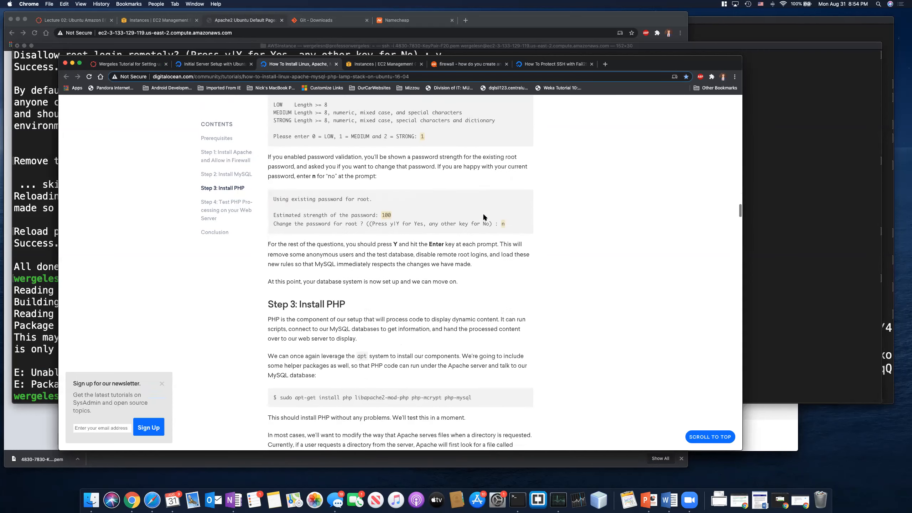
pyautogui.scroll(-3, 483, 217)
pyautogui.scroll(-2, 483, 217)
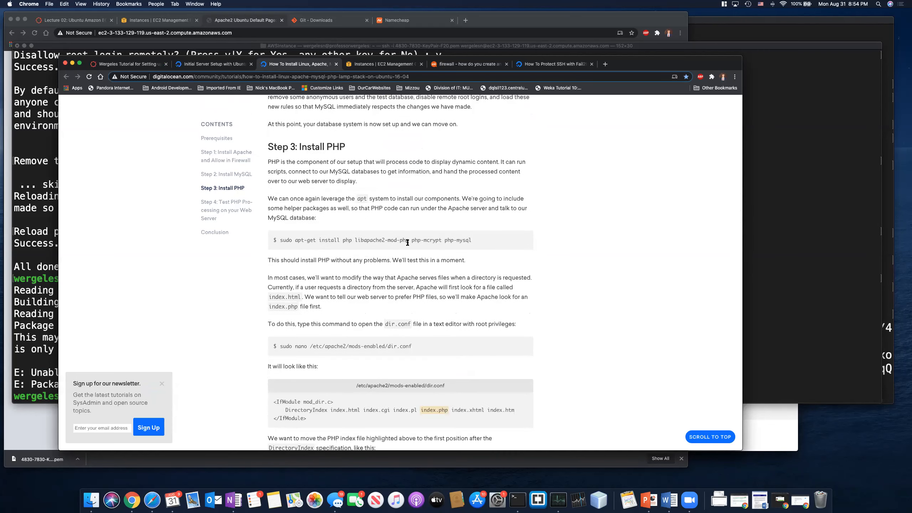
pyautogui.press('super+m')
pyautogui.click(760, 500)
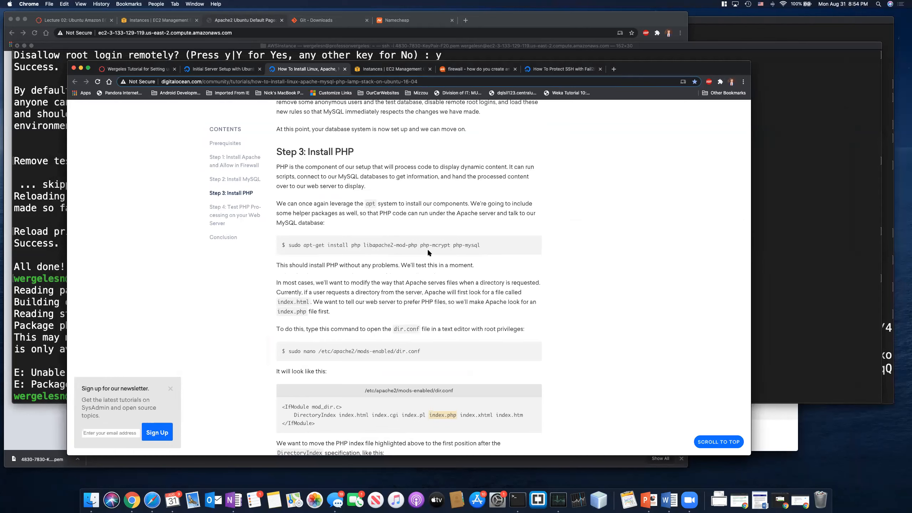
# Step: Check the tutorial's PHP install command, then run the corrected install with libapache2-mod-php
pyautogui.click(792, 221)
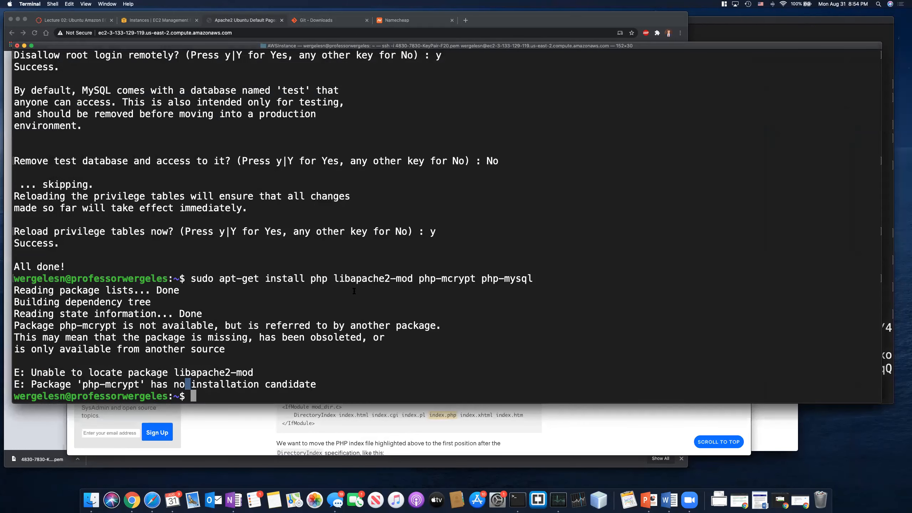
pyautogui.hotkey('ctrl', 'Up')
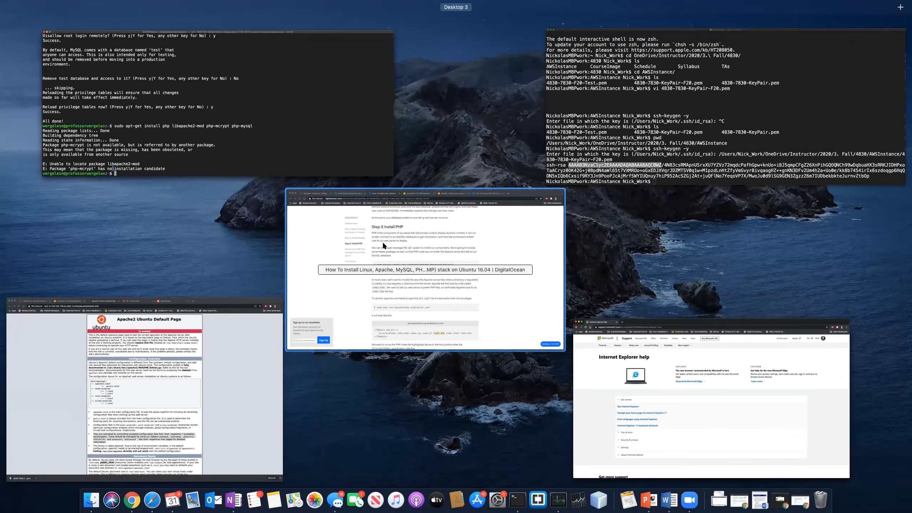
pyautogui.click(382, 241)
pyautogui.tripleClick(398, 245)
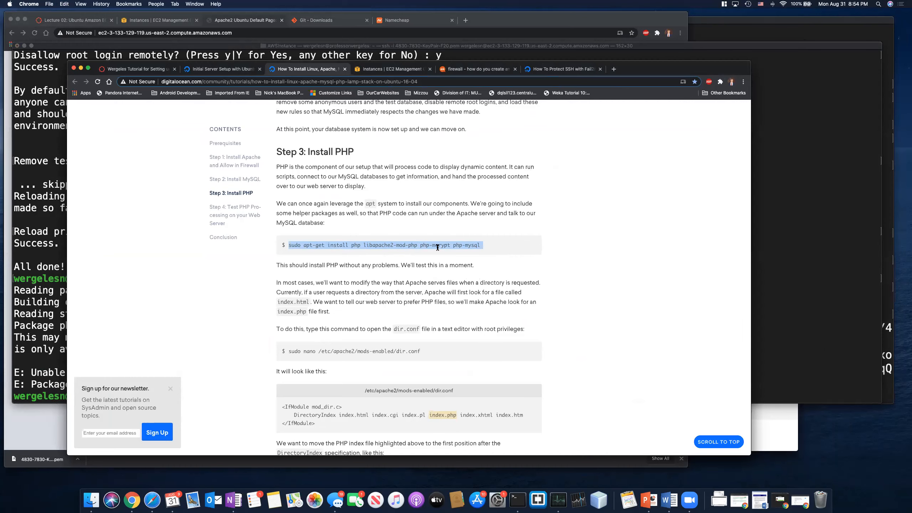
pyautogui.click(789, 249)
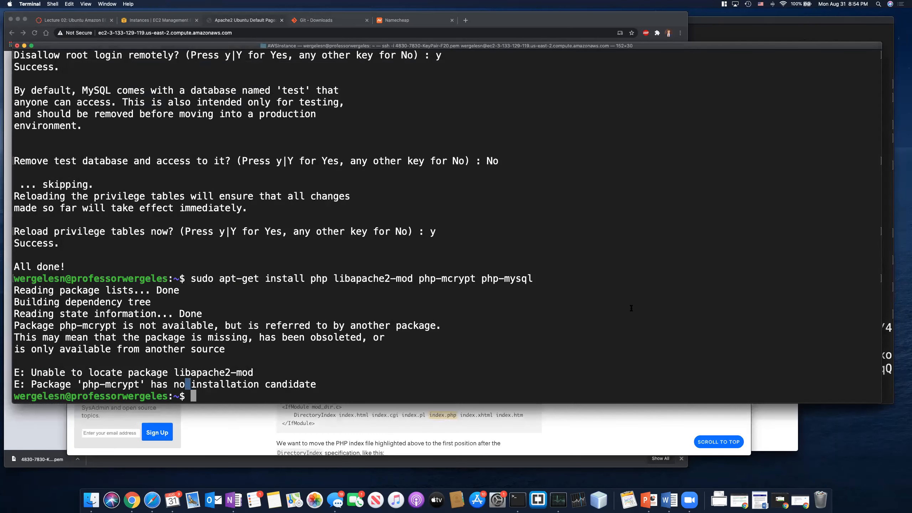
pyautogui.write('sudo apt-get install php libapache2-mod-php php-mcrypt php-mysql')
pyautogui.press('Return')
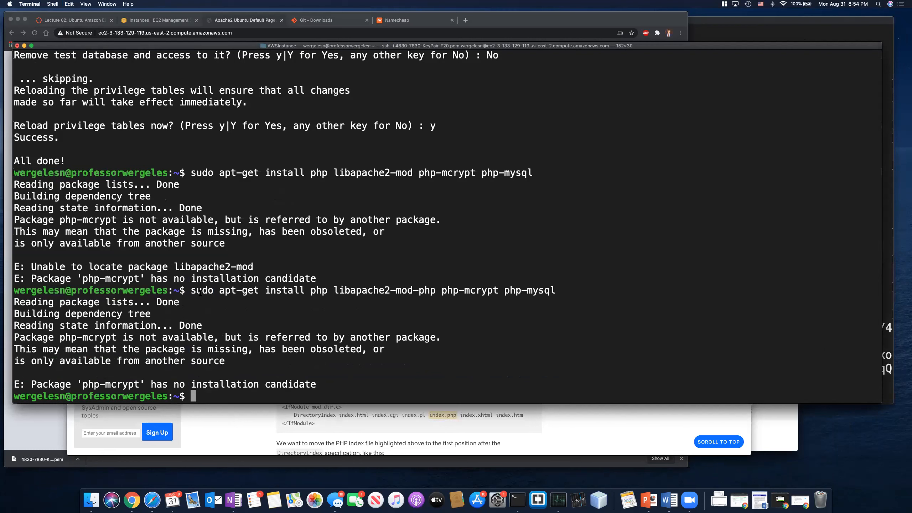
# Step: Mark the php, libapache2-mod-php, php-mcrypt and php-mysql package names in the failed command
pyautogui.doubleClick(319, 292)
pyautogui.moveTo(333, 291); pyautogui.dragTo(428, 292)
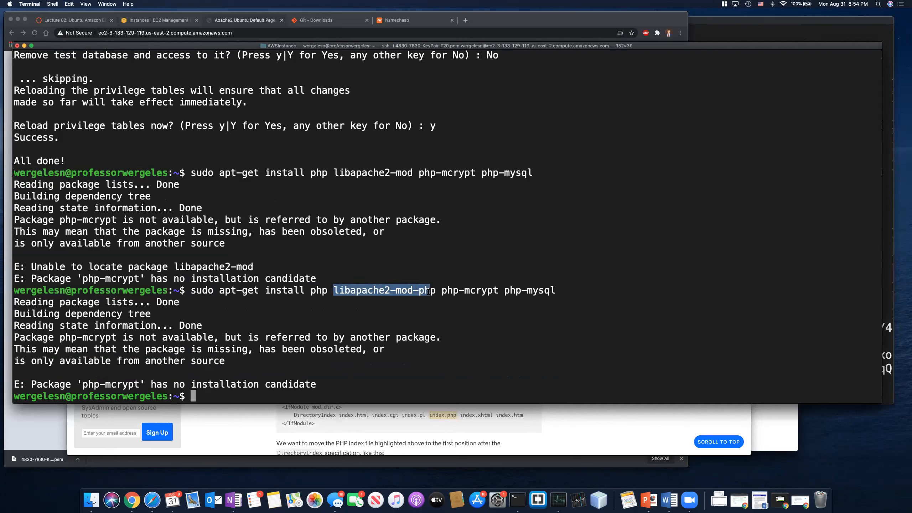
pyautogui.moveTo(441, 291); pyautogui.dragTo(566, 291)
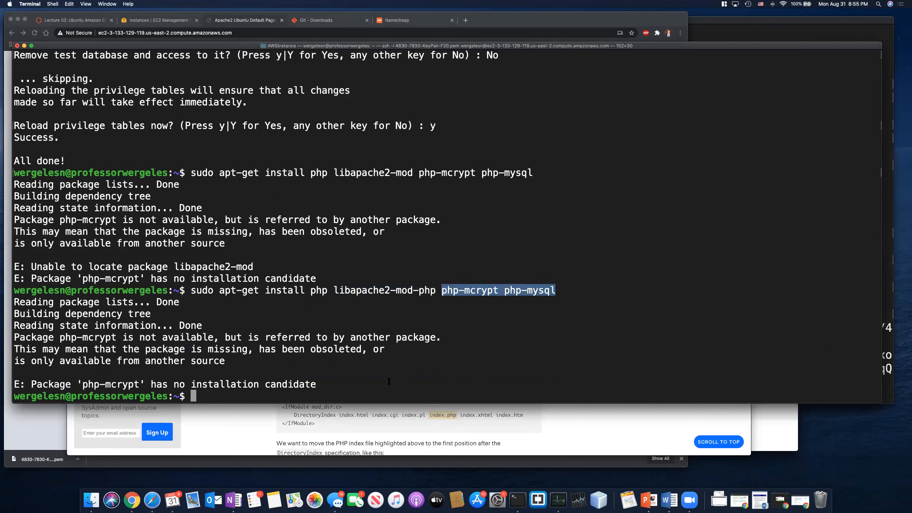
# Step: Compare with the tutorial's Install PHP step, then select the php-mcrypt 'not available' error lines
pyautogui.hotkey('ctrl', 'Up')
pyautogui.click(401, 285)
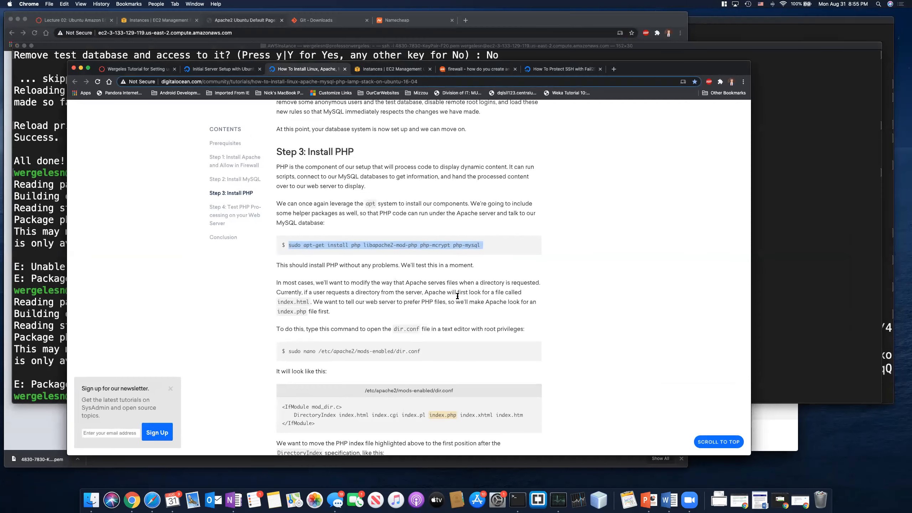
pyautogui.scroll(-2, 502, 304)
pyautogui.scroll(-3, 503, 304)
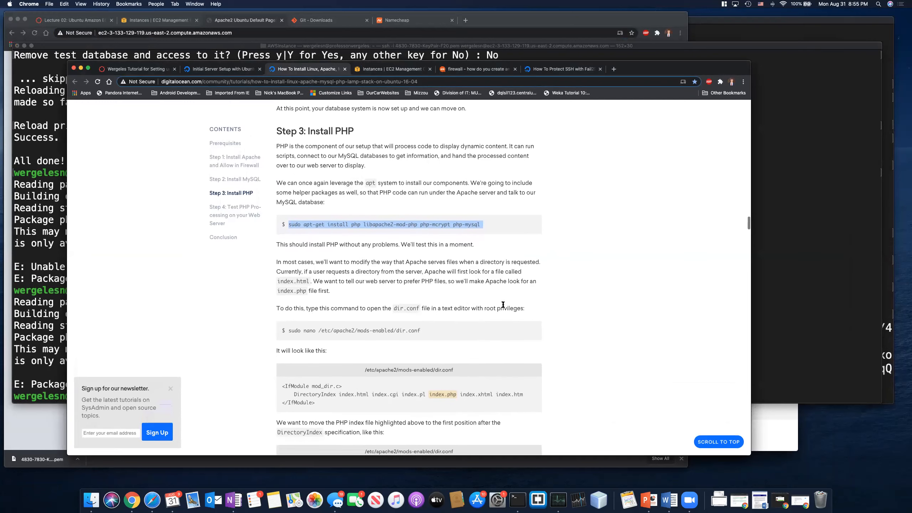
pyautogui.scroll(-2, 502, 304)
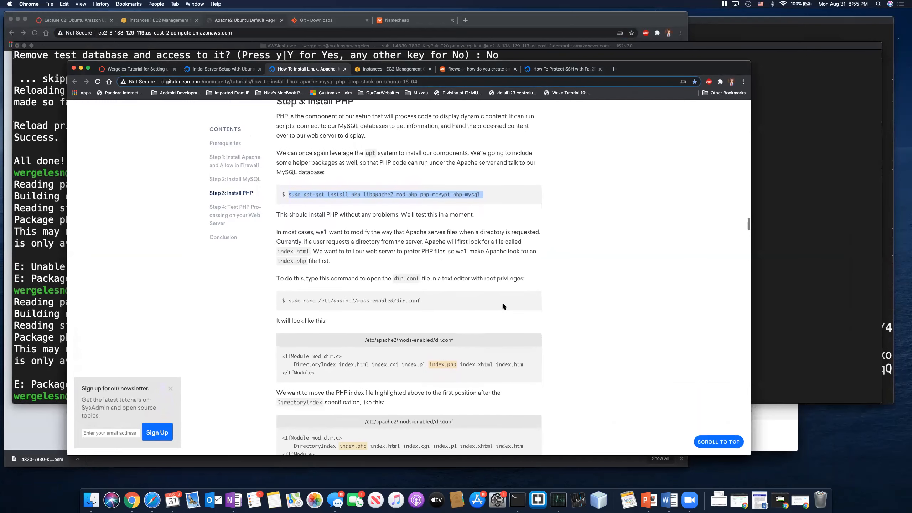
pyautogui.hotkey('ctrl', 'Up')
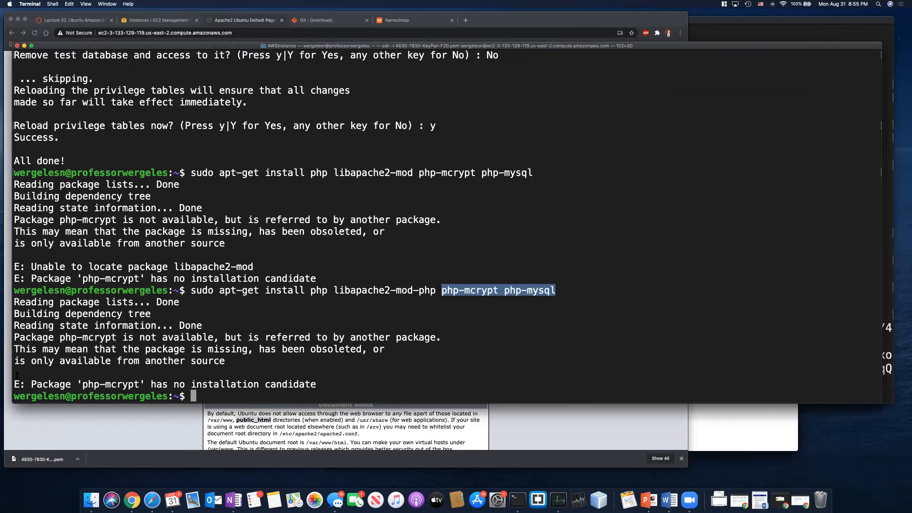
pyautogui.moveTo(15, 336); pyautogui.dragTo(397, 354)
pyautogui.press('super+c')
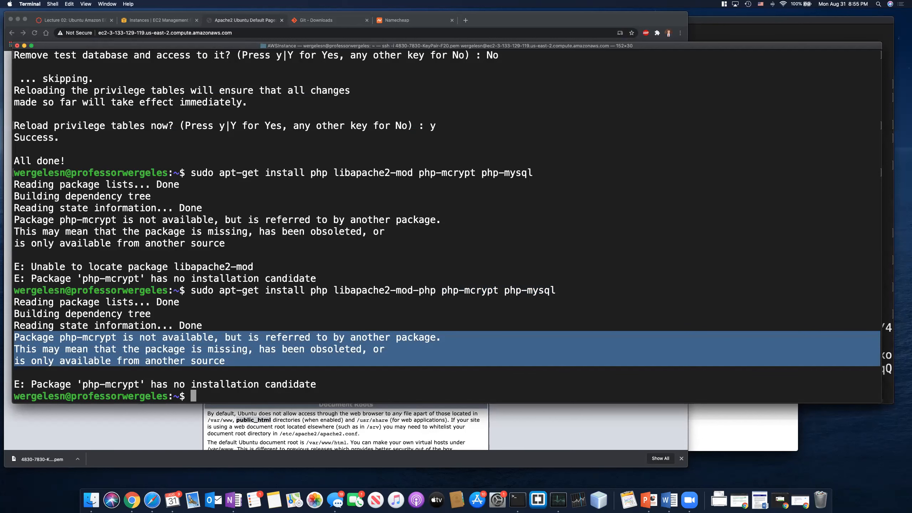
# Step: Search Google in a new Chrome tab for the pasted php-mcrypt error text
pyautogui.press('super+Tab')
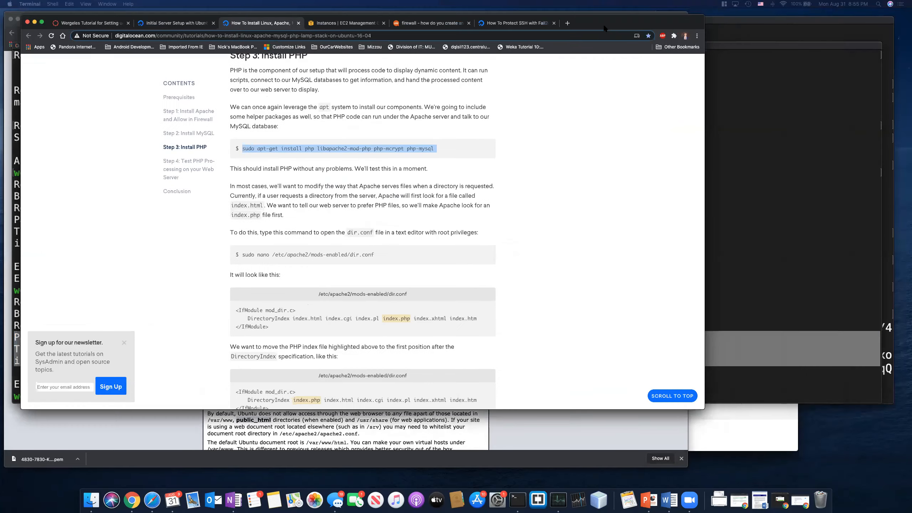
pyautogui.click(545, 28)
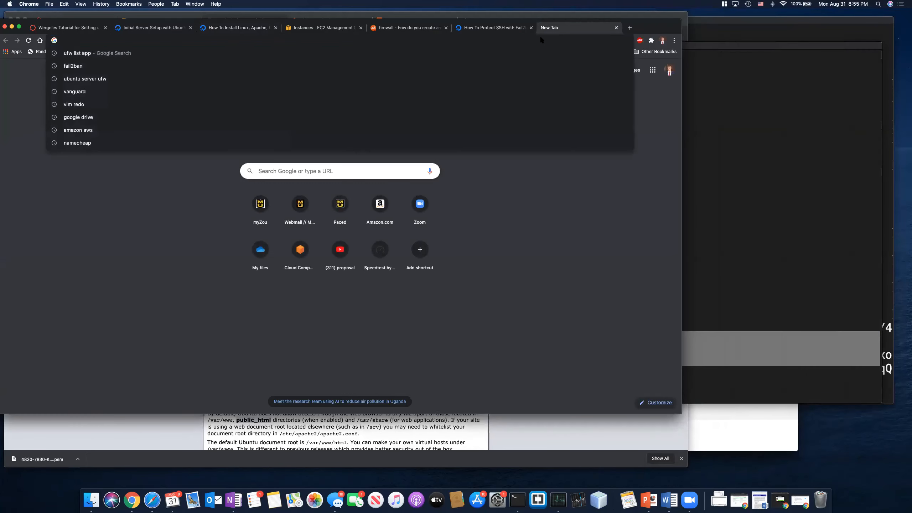
pyautogui.press('super+v')
pyautogui.press('Return')
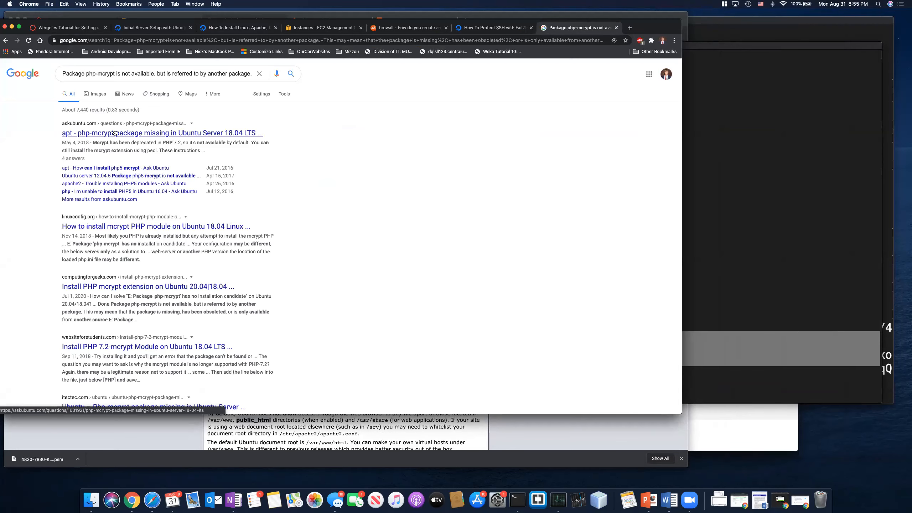
pyautogui.click(114, 133)
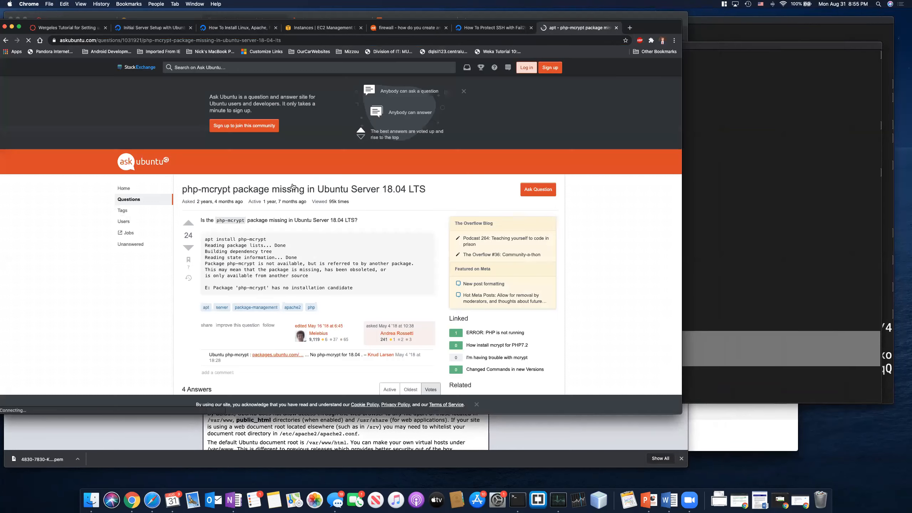
pyautogui.scroll(-1, 333, 249)
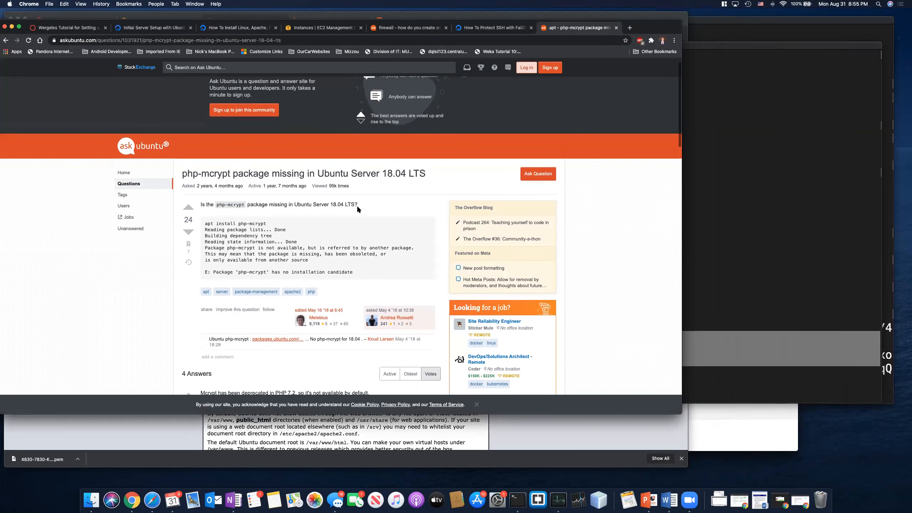
pyautogui.moveTo(384, 177)
pyautogui.mouseDown()
pyautogui.moveTo(396, 176)
pyautogui.moveTo(392, 189)
pyautogui.mouseUp()
pyautogui.scroll(-5, 357, 227)
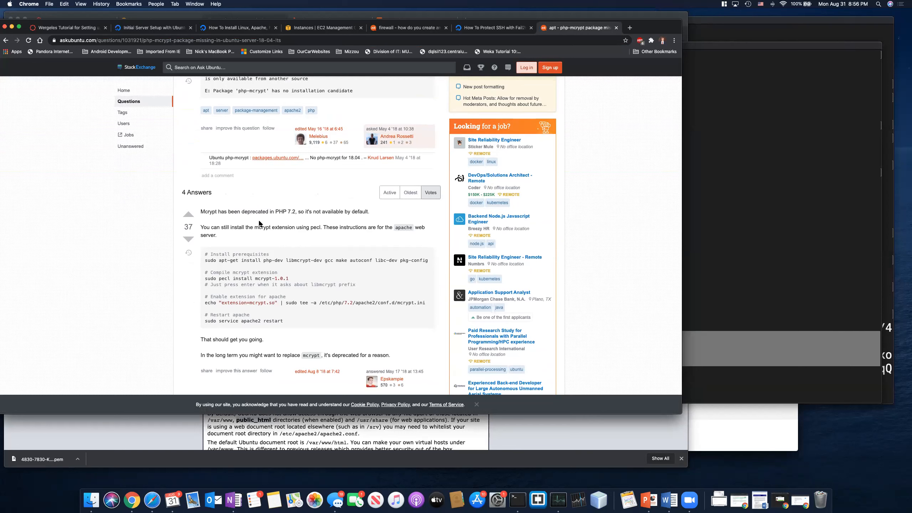
pyautogui.scroll(-1, 251, 240)
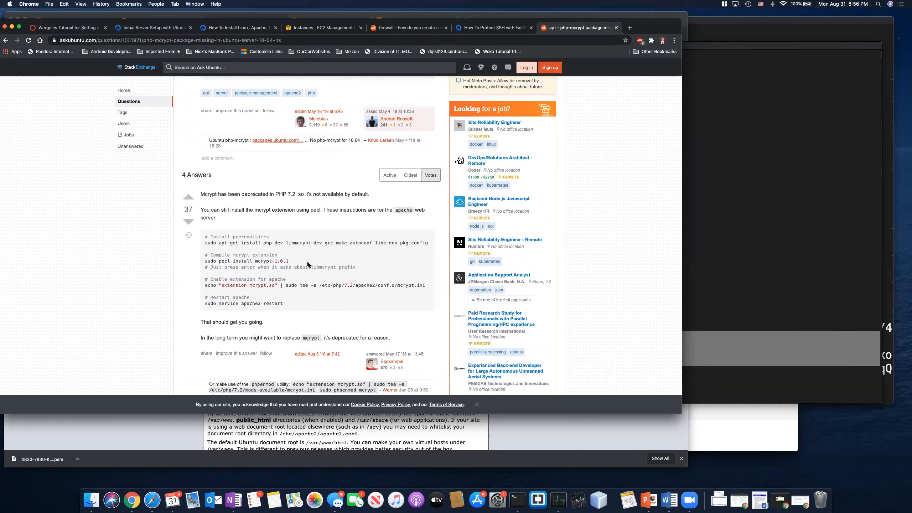
pyautogui.scroll(-1, 308, 265)
pyautogui.scroll(-2, 308, 265)
pyautogui.scroll(-3, 308, 265)
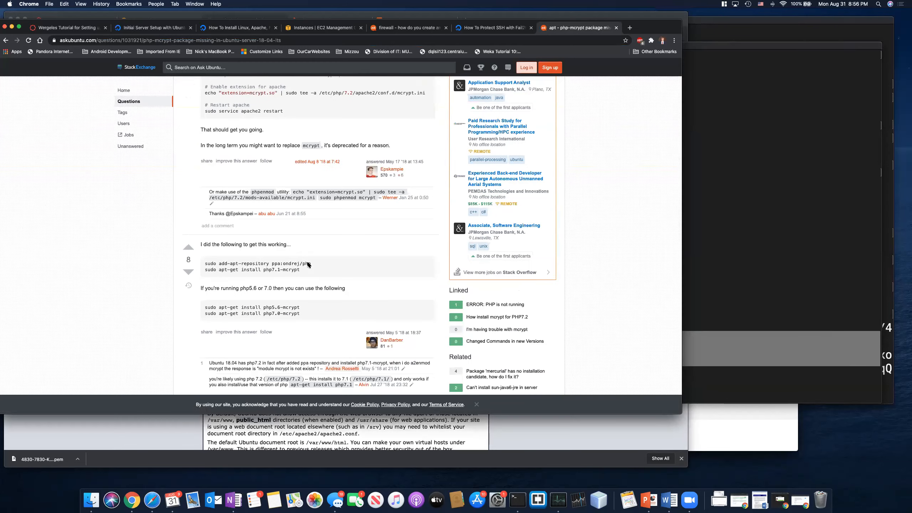
pyautogui.scroll(3, 307, 264)
pyautogui.scroll(1, 306, 260)
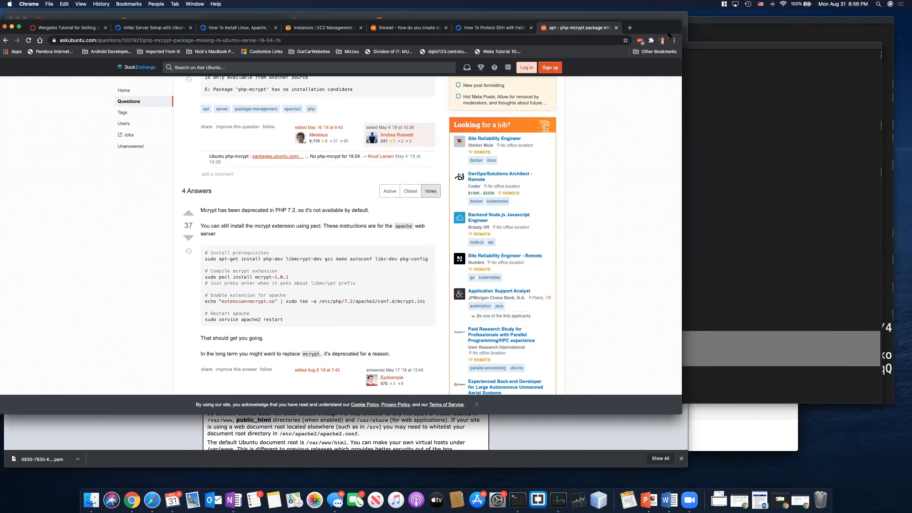
# Step: Rerun the apt install of php, libapache2-mod-php and php-mysql without php-mcrypt, confirming with Y
pyautogui.click(768, 230)
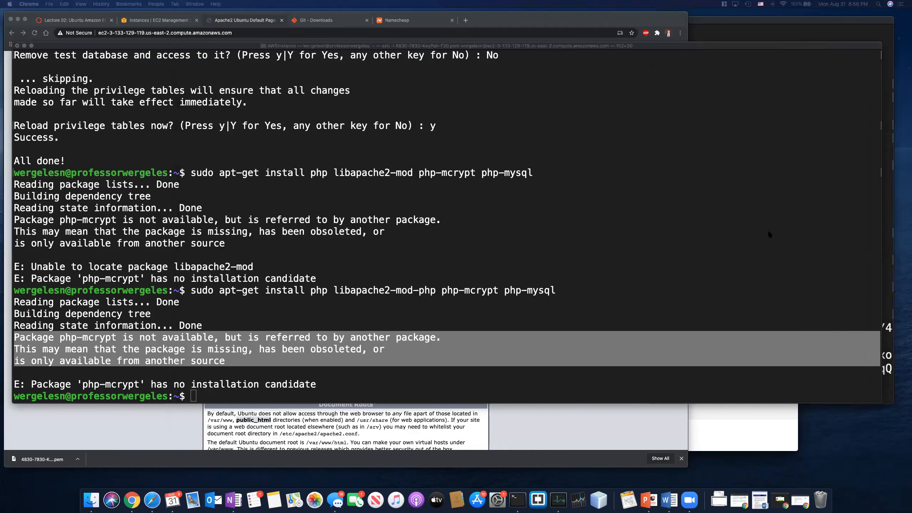
pyautogui.press('Up')
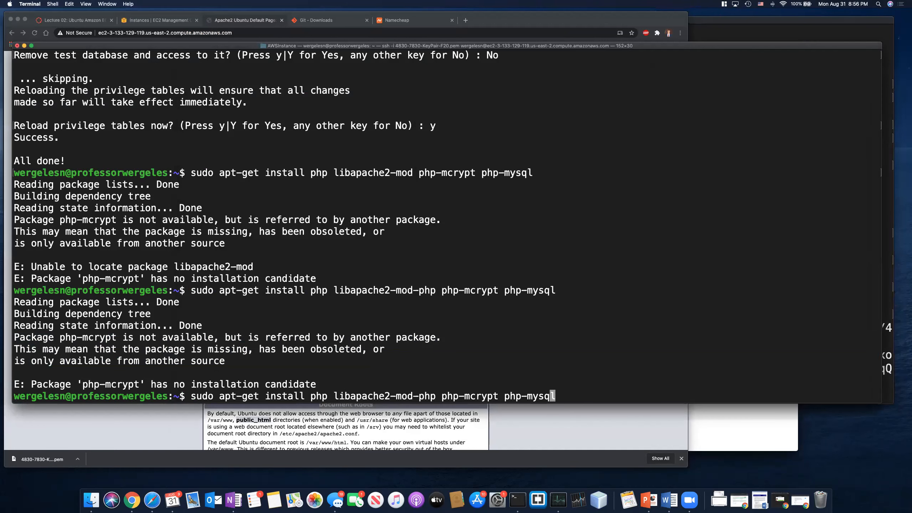
pyautogui.press('Left')
pyautogui.press('Left')
pyautogui.press('Left')
pyautogui.press('Left')
pyautogui.press('Left')
pyautogui.press('Left')
pyautogui.press('Left')
pyautogui.press('Left')
pyautogui.press('Left')
pyautogui.press('BackSpace')
pyautogui.press('BackSpace')
pyautogui.press('BackSpace')
pyautogui.press('BackSpace')
pyautogui.press('BackSpace')
pyautogui.press('BackSpace')
pyautogui.press('BackSpace')
pyautogui.press('BackSpace')
pyautogui.press('BackSpace')
pyautogui.press('BackSpace')
pyautogui.press('BackSpace')
pyautogui.press('BackSpace')
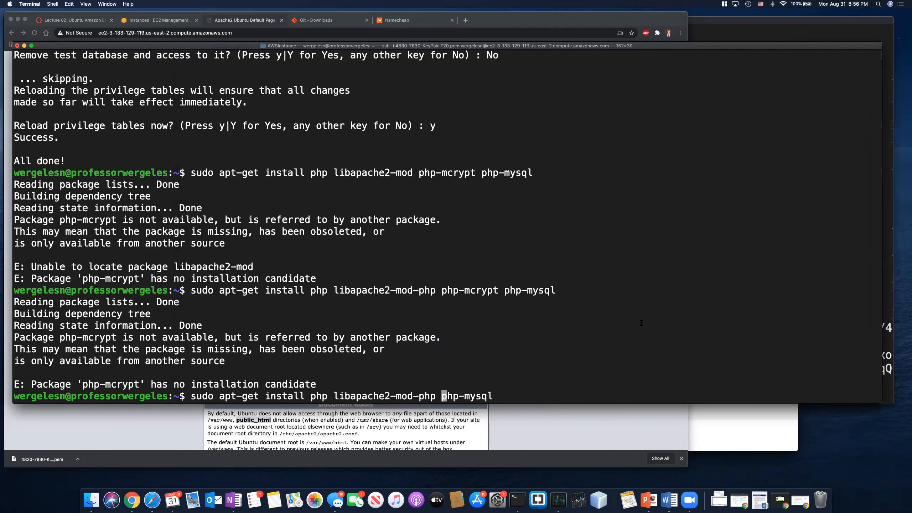
pyautogui.press('Return')
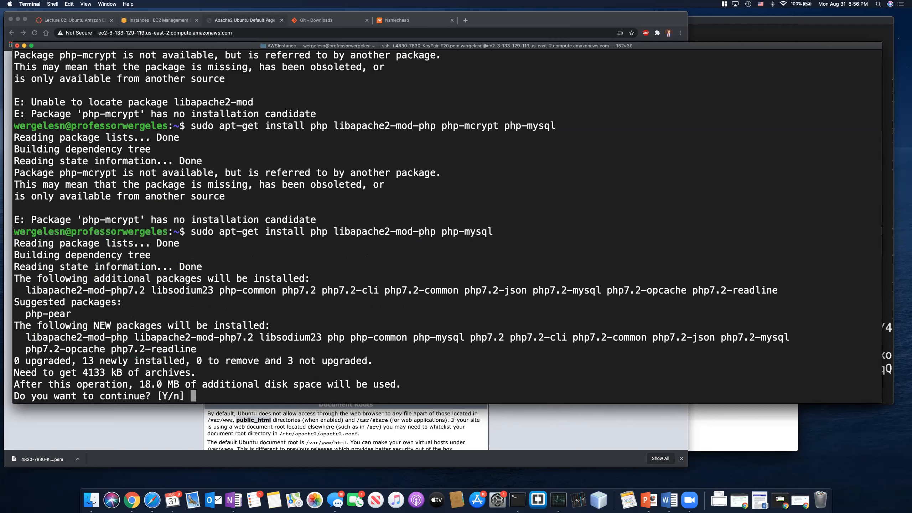
pyautogui.write('Y')
pyautogui.press('Return')
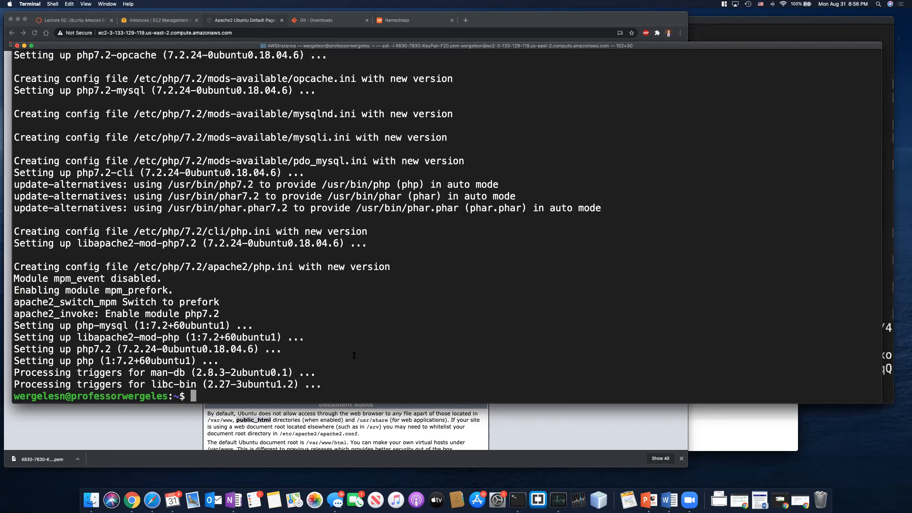
pyautogui.tripleClick(326, 383)
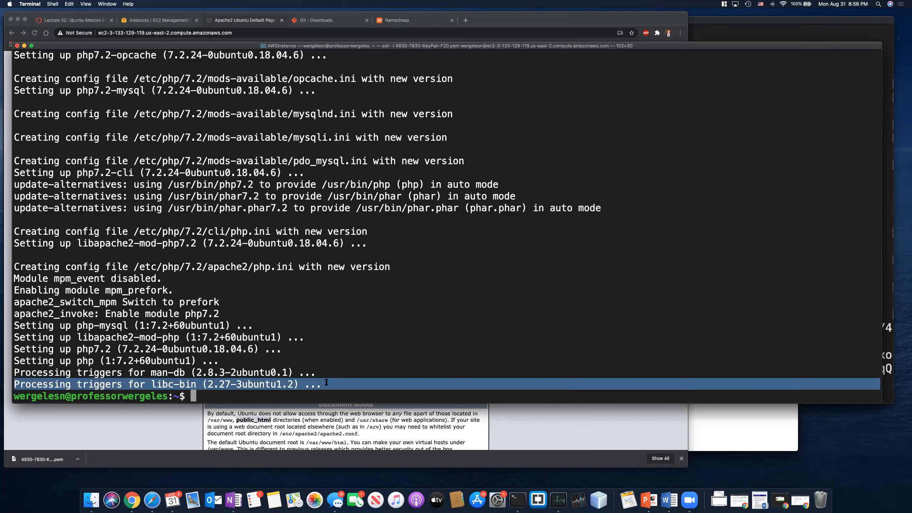
pyautogui.click(278, 399)
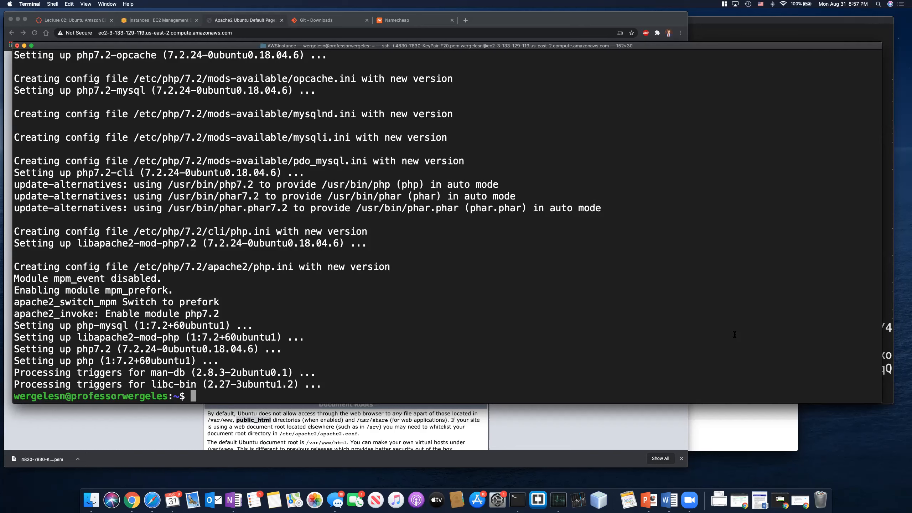
pyautogui.doubleClick(301, 394)
pyautogui.click(301, 393)
pyautogui.moveTo(22, 230); pyautogui.dragTo(248, 360)
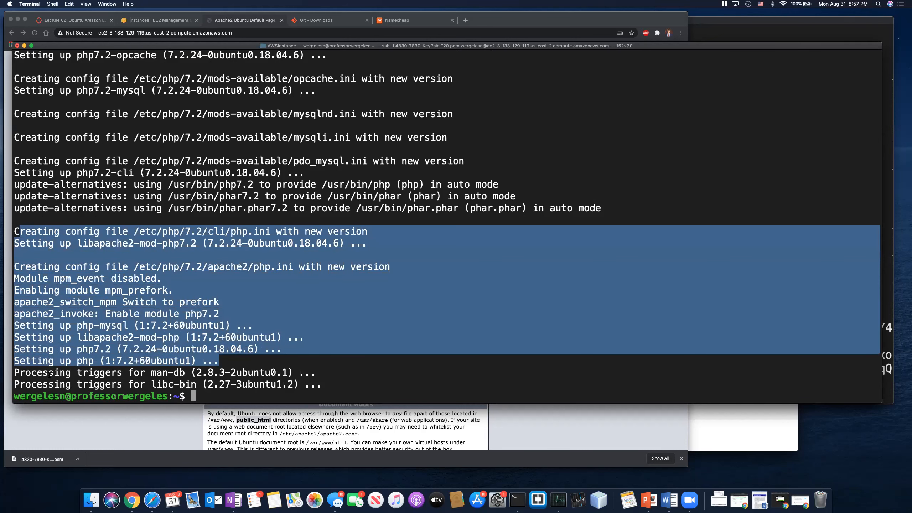
pyautogui.click(201, 393)
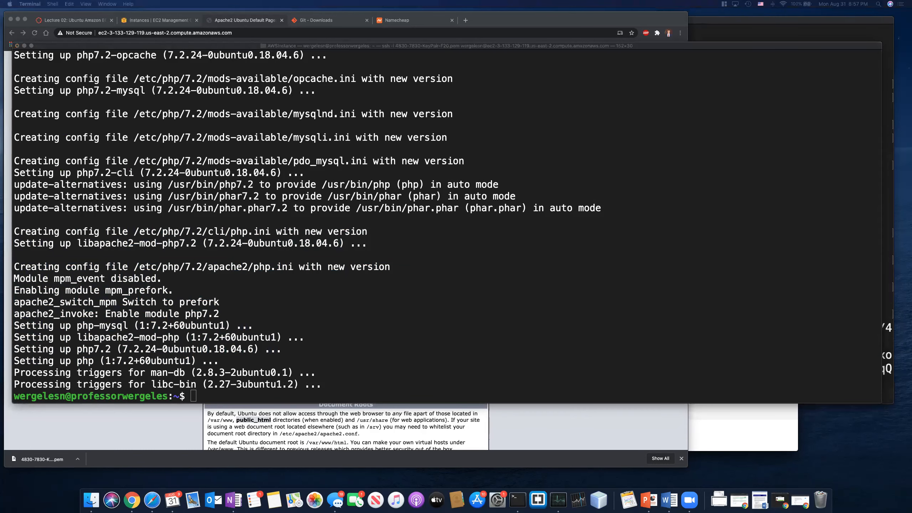
# Step: Run sudo service apache2 restart to restart the Apache service
pyautogui.click(426, 364)
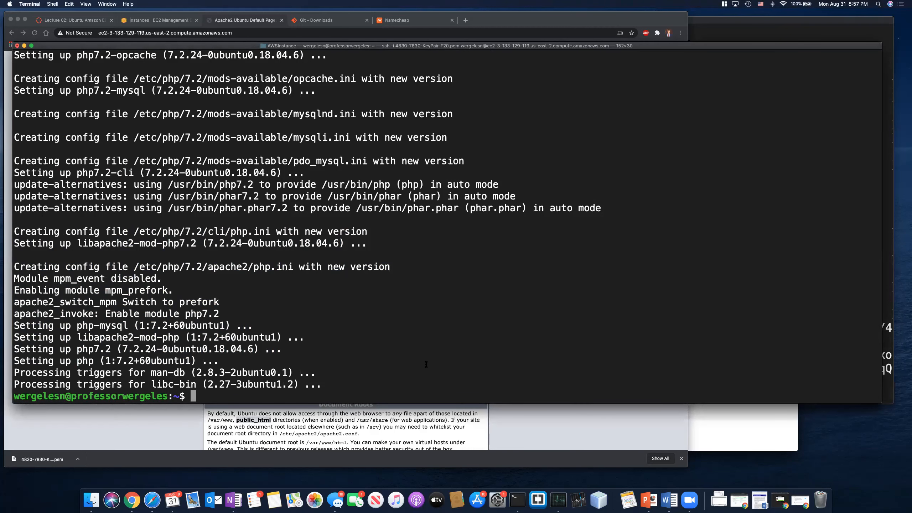
pyautogui.write('sudo seri')
pyautogui.press('BackSpace')
pyautogui.write('vice apache2')
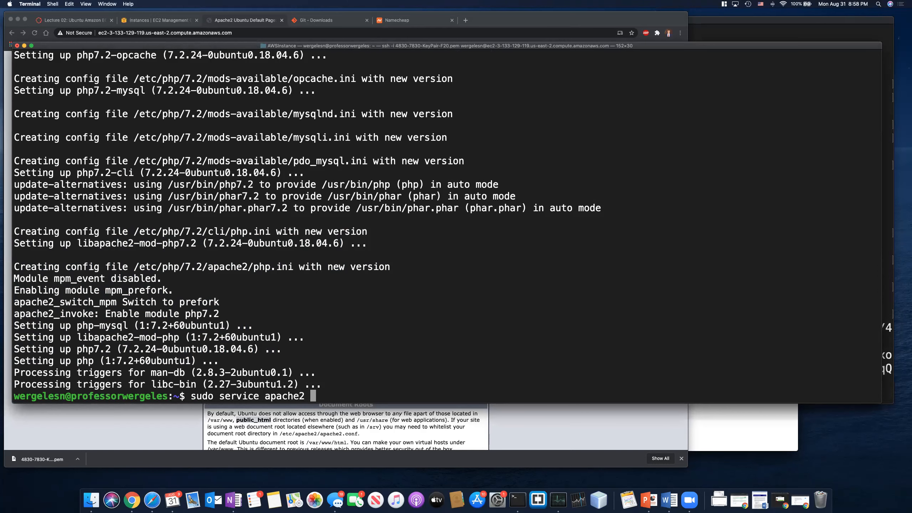
pyautogui.write(' restart')
pyautogui.press('Return')
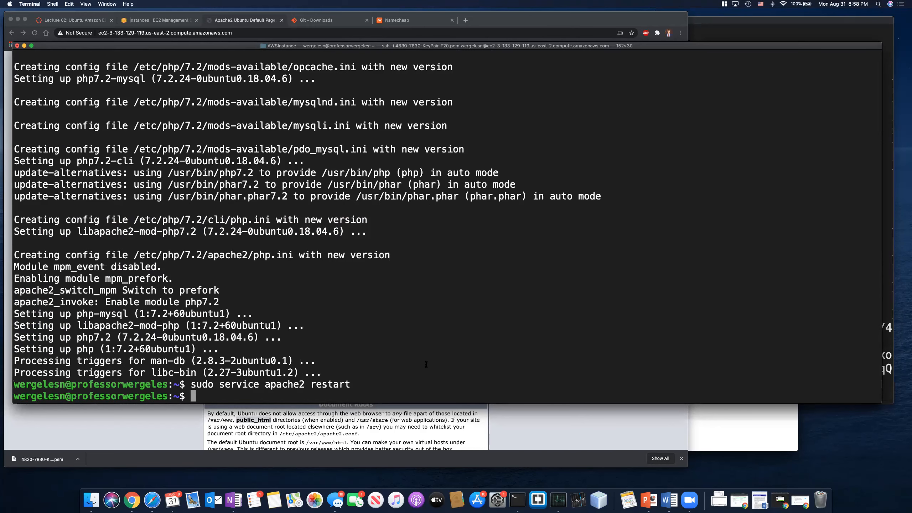
# Step: Reload the Apache2 default page in Chrome, then view the EC2 Instances console
pyautogui.click(172, 410)
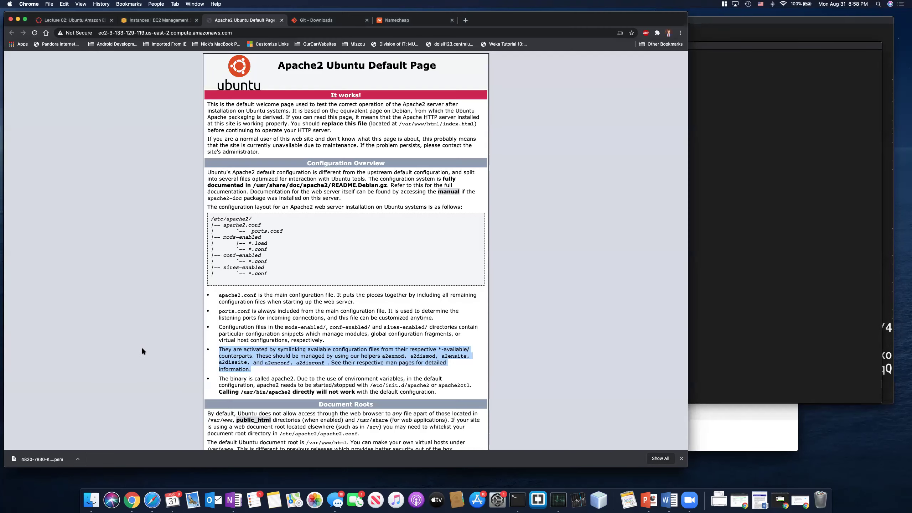
pyautogui.click(34, 33)
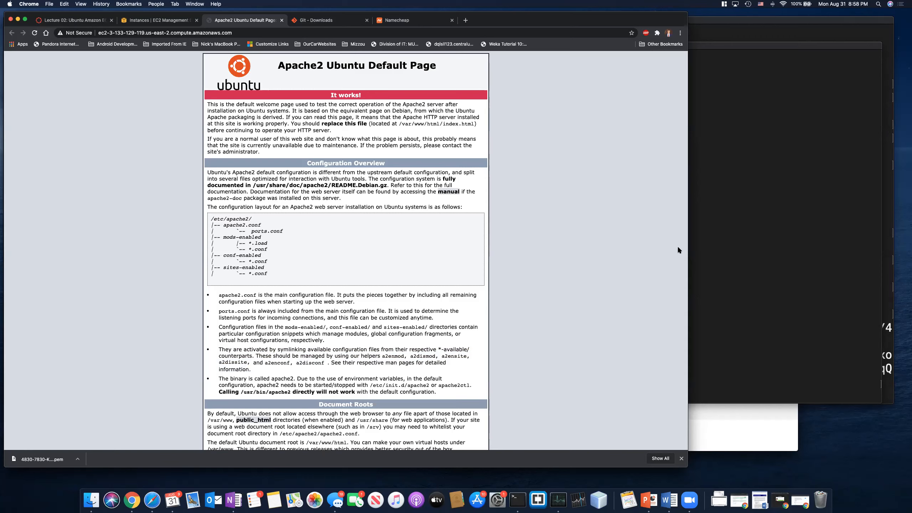
pyautogui.click(178, 22)
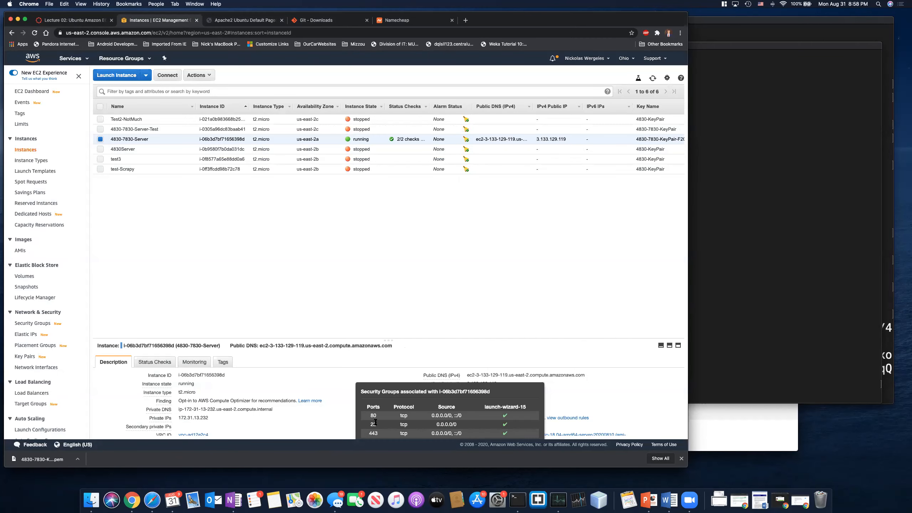
# Step: Run sudo ufw disable to stop the server firewall
pyautogui.hotkey('ctrl', 'Up')
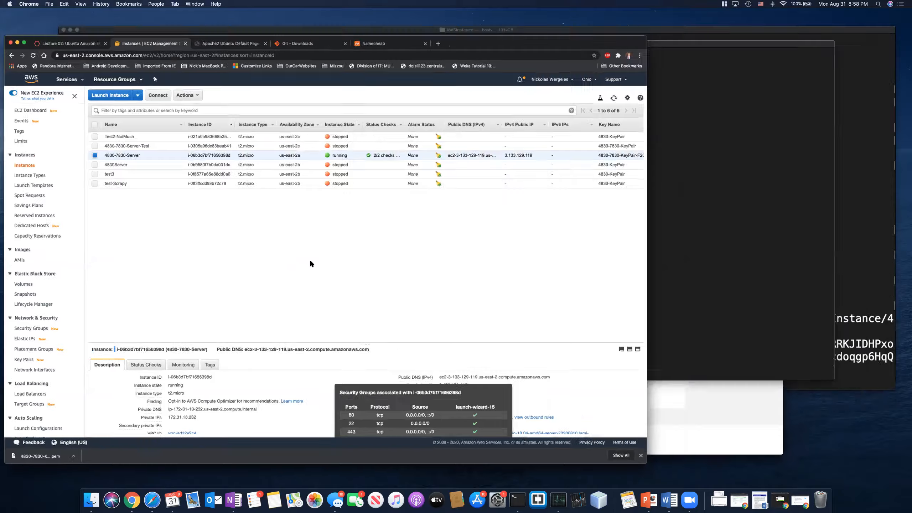
pyautogui.click(311, 167)
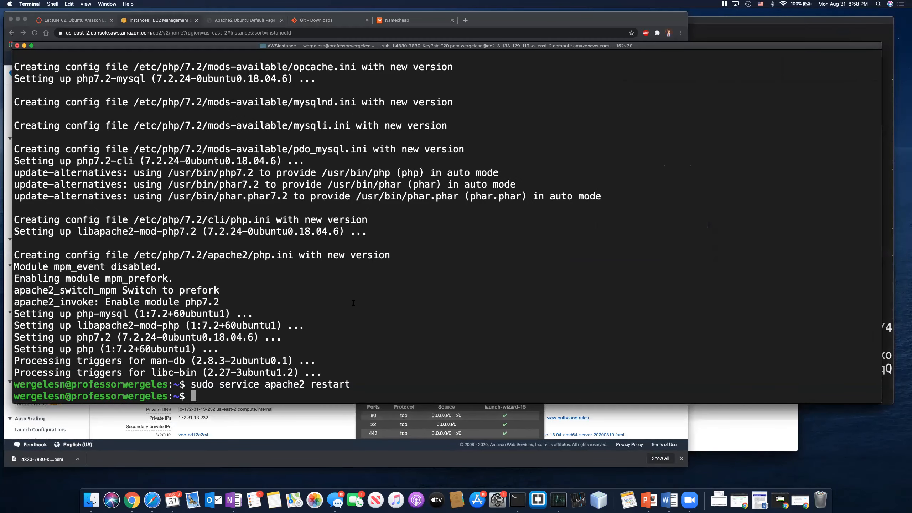
pyautogui.write('sudo ')
pyautogui.write('ufw')
pyautogui.write(' disable')
pyautogui.press('Return')
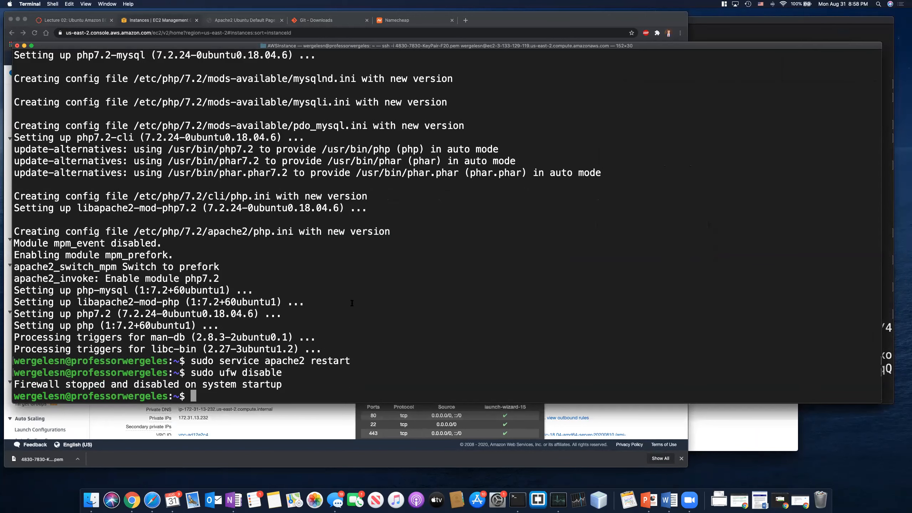
pyautogui.write('sudo ufw enb')
# Step: Run sudo ufw enable and answer y to re-enable the firewall on startup
pyautogui.press('BackSpace')
pyautogui.press('BackSpace')
pyautogui.write('nba')
pyautogui.press('BackSpace')
pyautogui.press('BackSpace')
pyautogui.write('able')
pyautogui.press('Return')
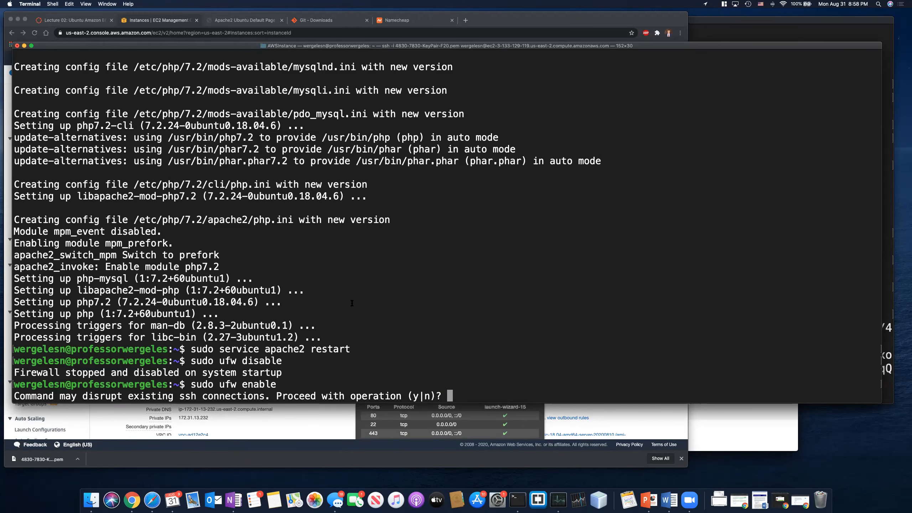
pyautogui.write('y')
pyautogui.press('Return')
# Step: Show the Apache2 Ubuntu Default Page tab and select the server's URL in the address bar
pyautogui.click(262, 416)
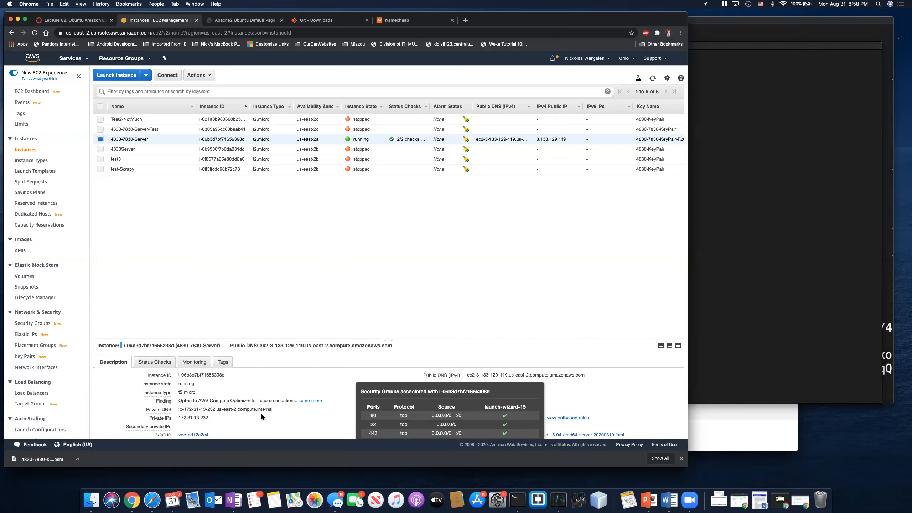
pyautogui.click(242, 20)
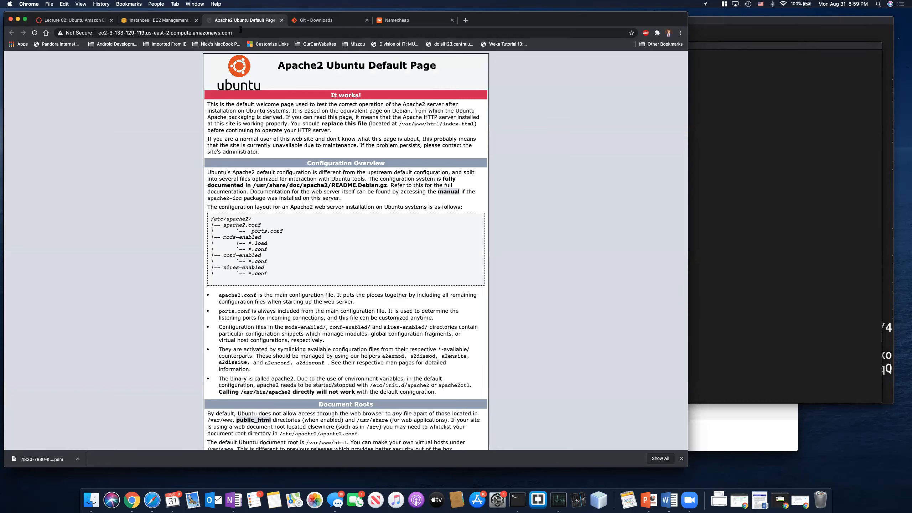
pyautogui.click(230, 32)
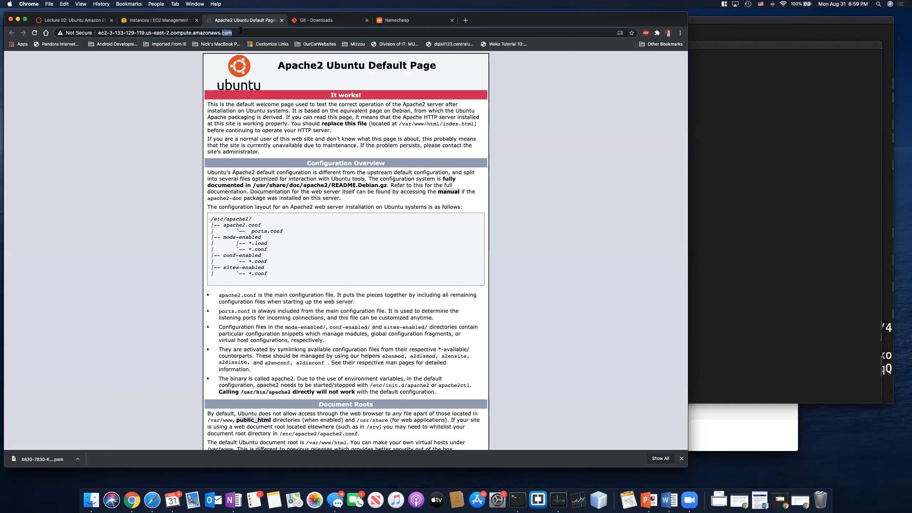
pyautogui.tripleClick(241, 30)
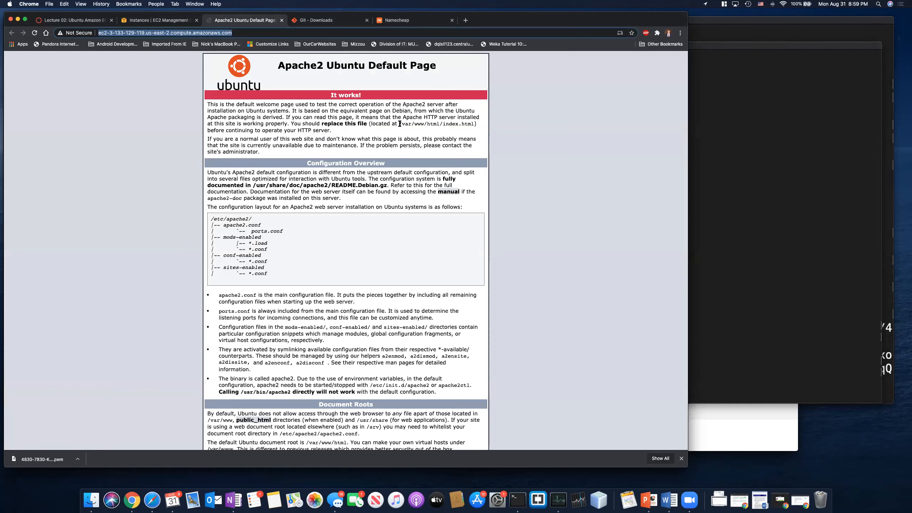
# Step: Highlight the /var/www/html/index path in the default page text
pyautogui.moveTo(399, 124); pyautogui.dragTo(441, 124)
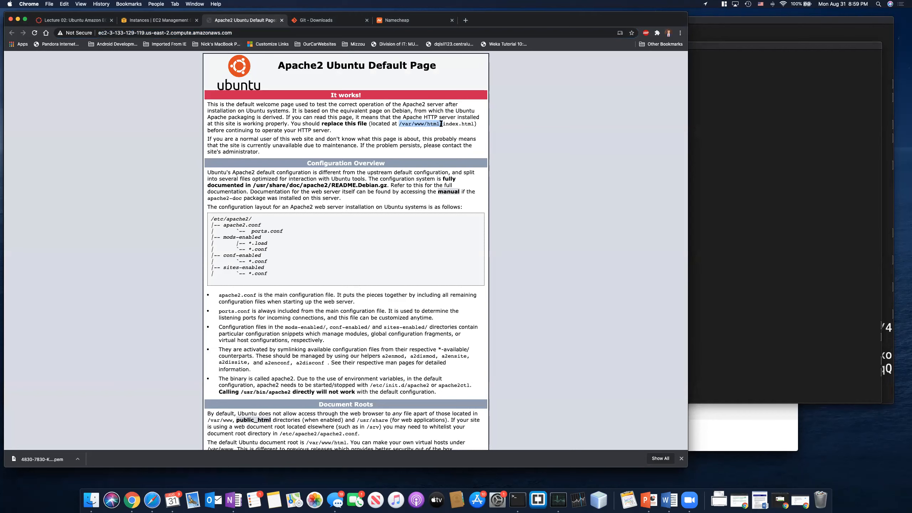
pyautogui.doubleClick(456, 124)
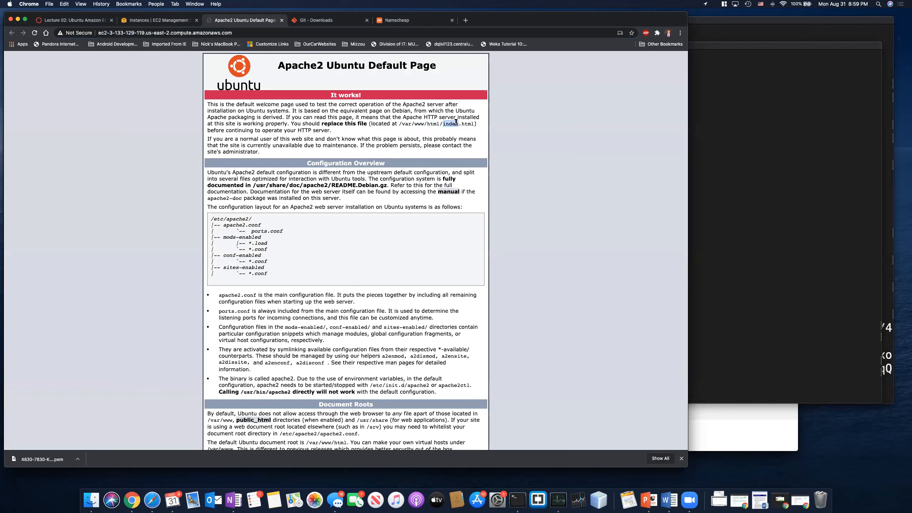